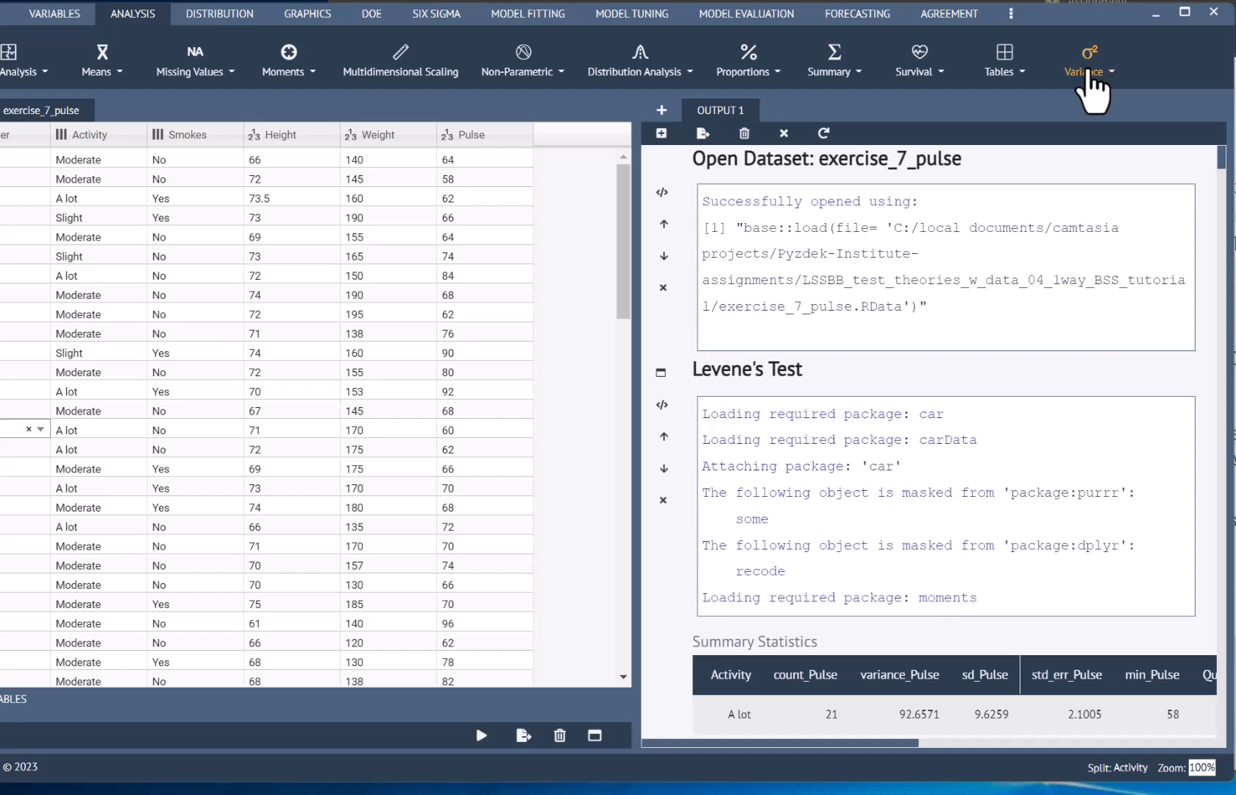
# Step: Look over the available variance tests and reopen the Levene's Test settings to review Pulse as response, Activity as factor and Median as center
pyautogui.click(1087, 74)
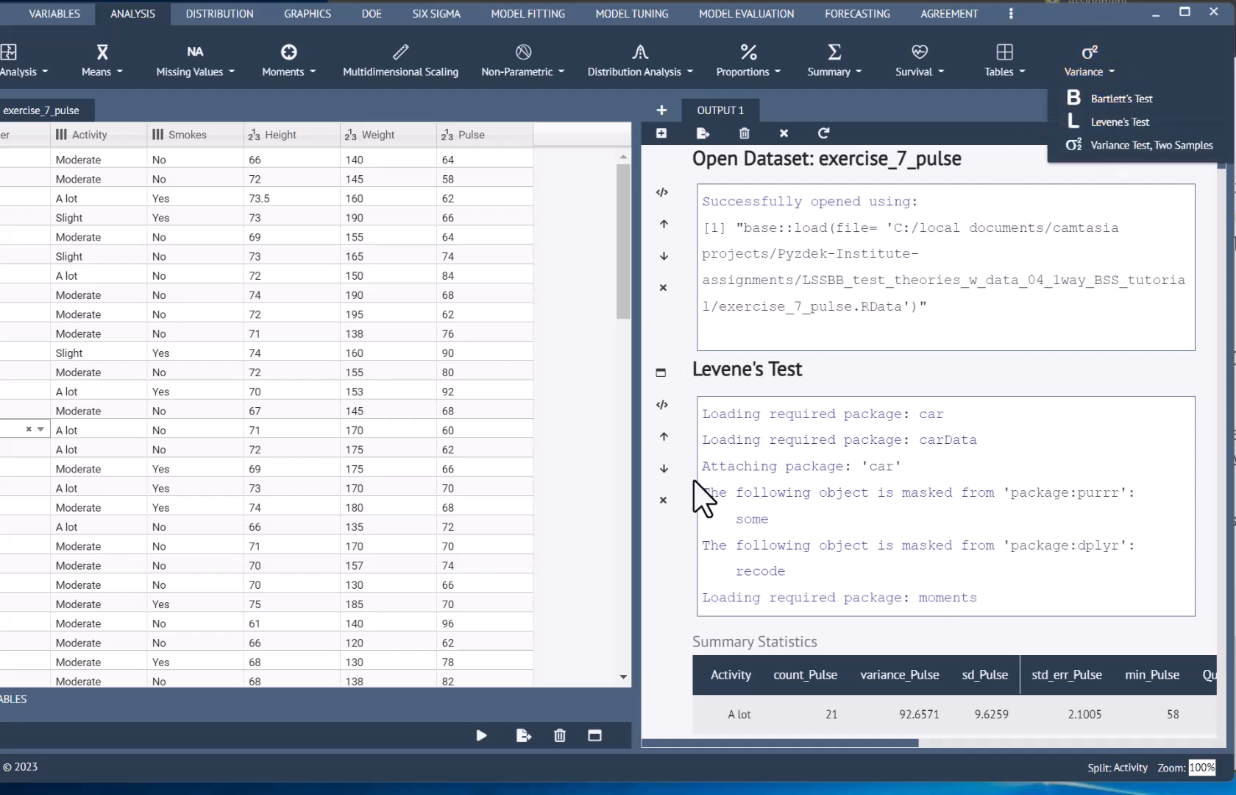
pyautogui.click(663, 527)
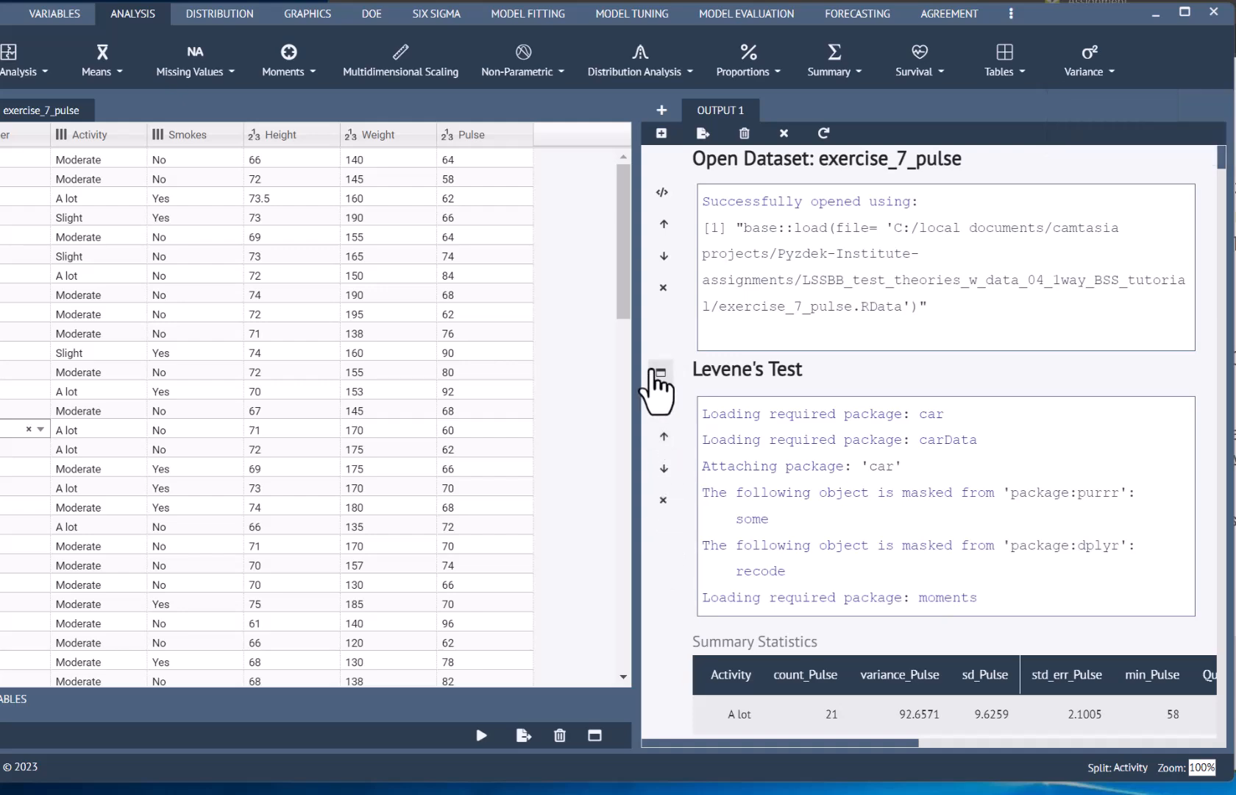
pyautogui.click(661, 373)
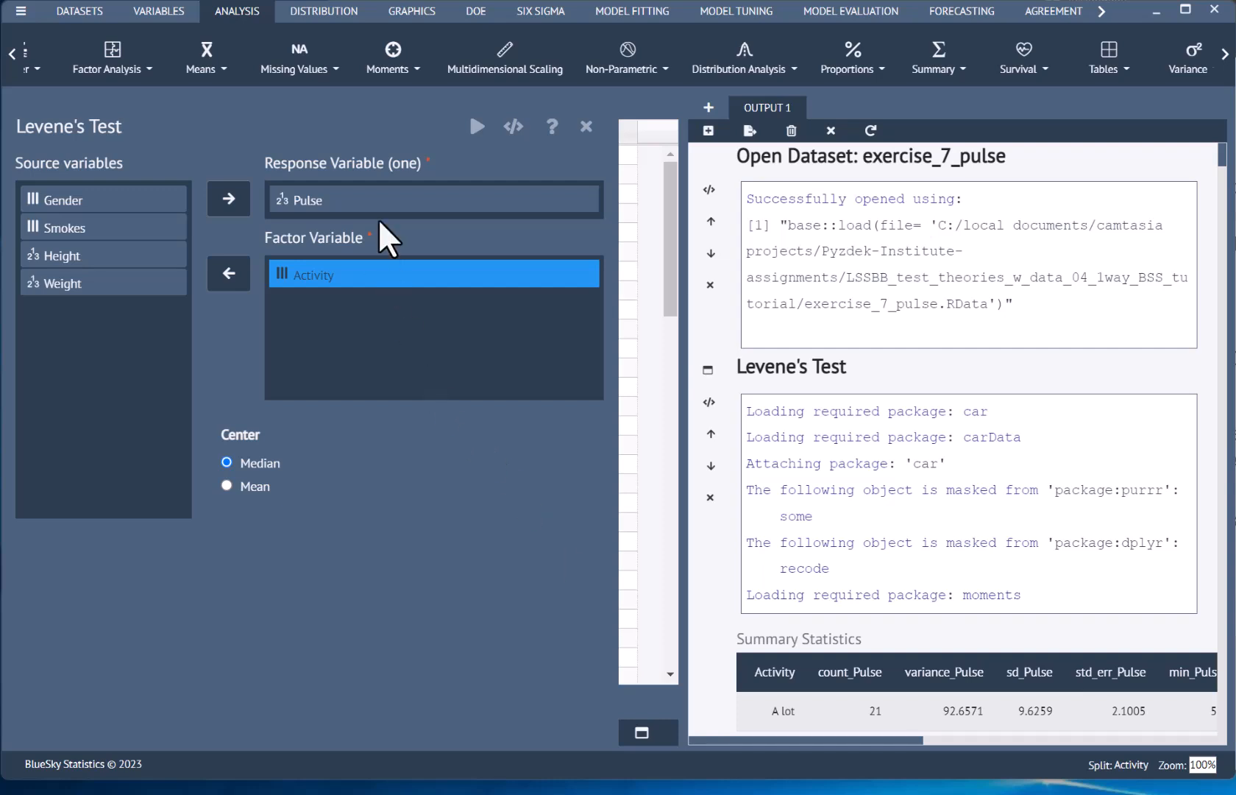
pyautogui.click(315, 200)
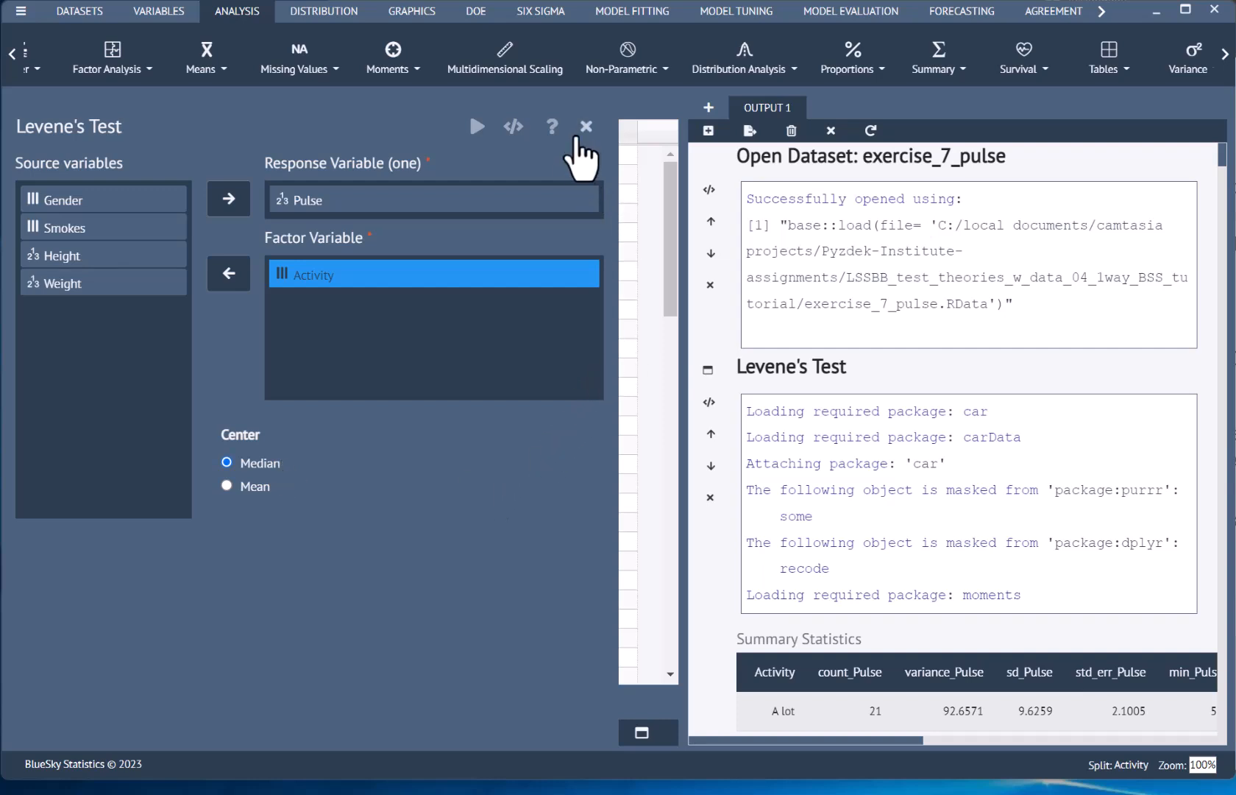
pyautogui.click(587, 128)
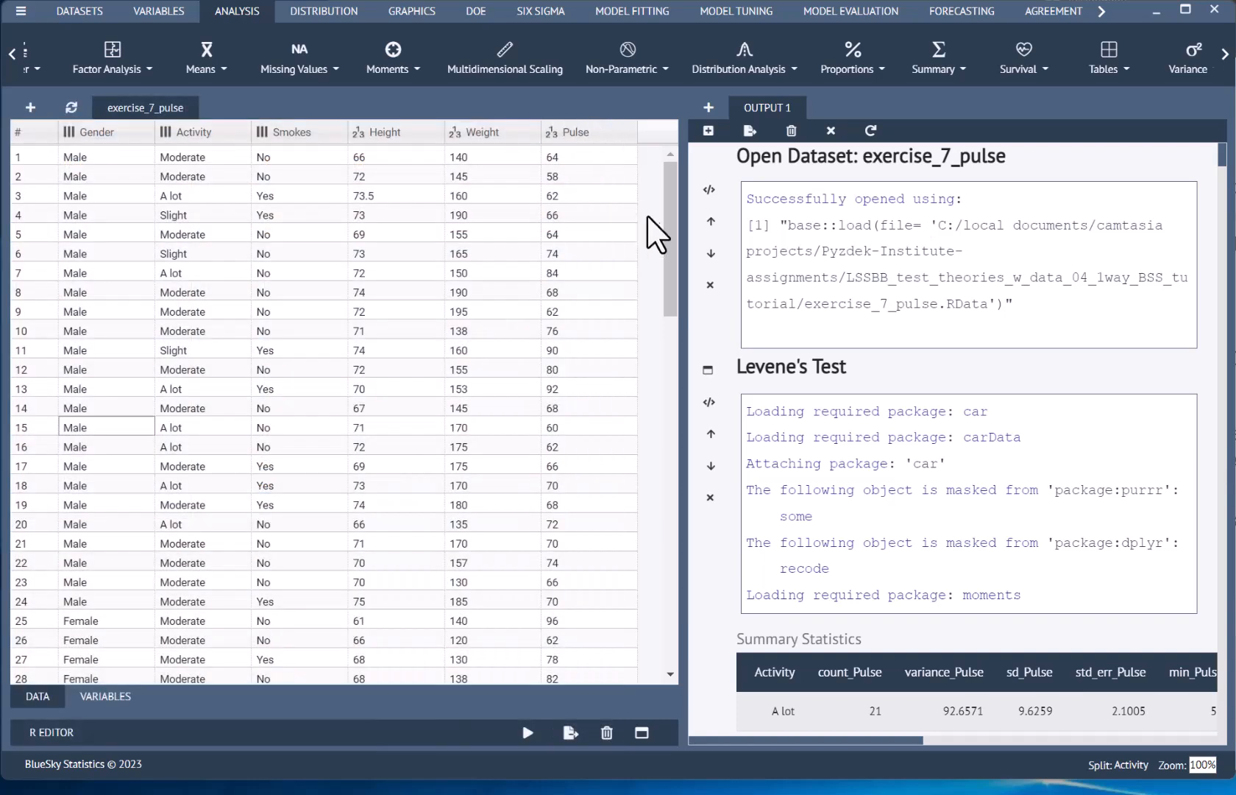
# Step: Widen the output area and examine the Levene's test summary statistics and homogeneity of variances table for Pulse by Activity
pyautogui.scroll(-4, 705, 412)
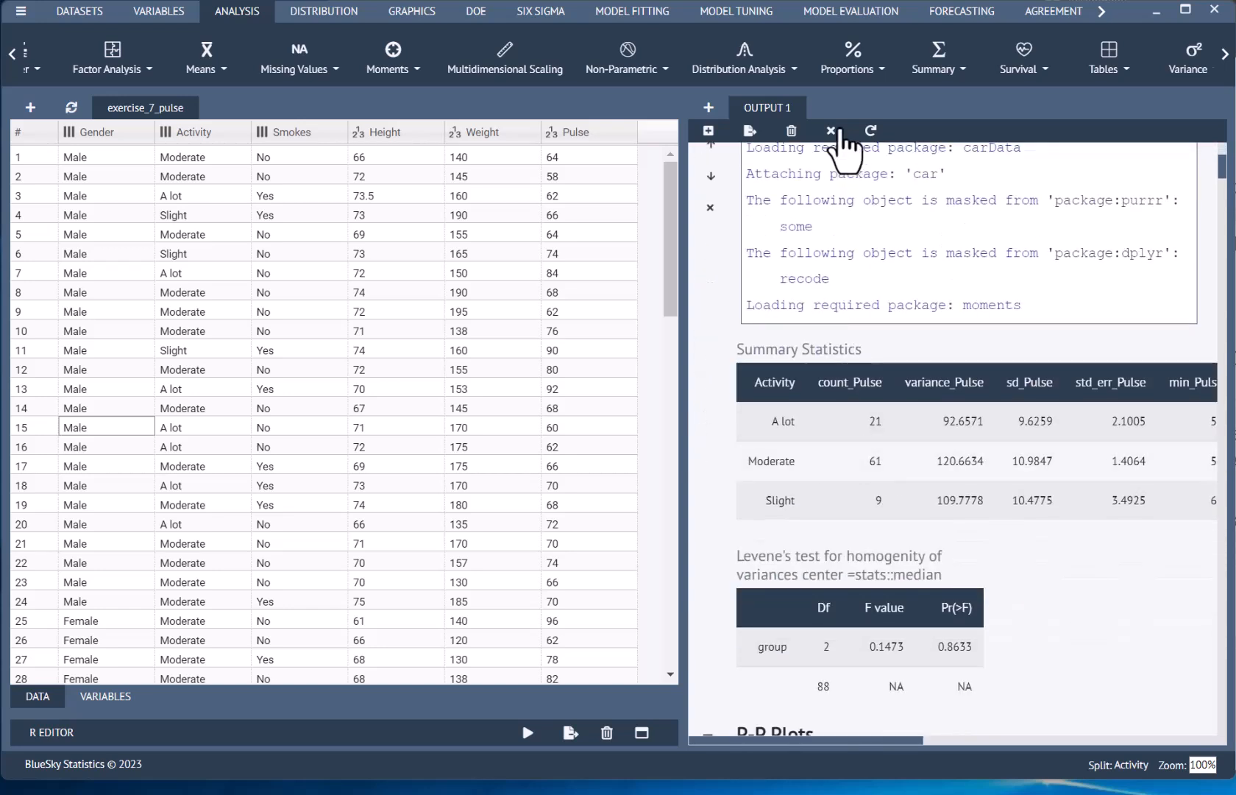
pyautogui.moveTo(682, 319); pyautogui.dragTo(163, 360)
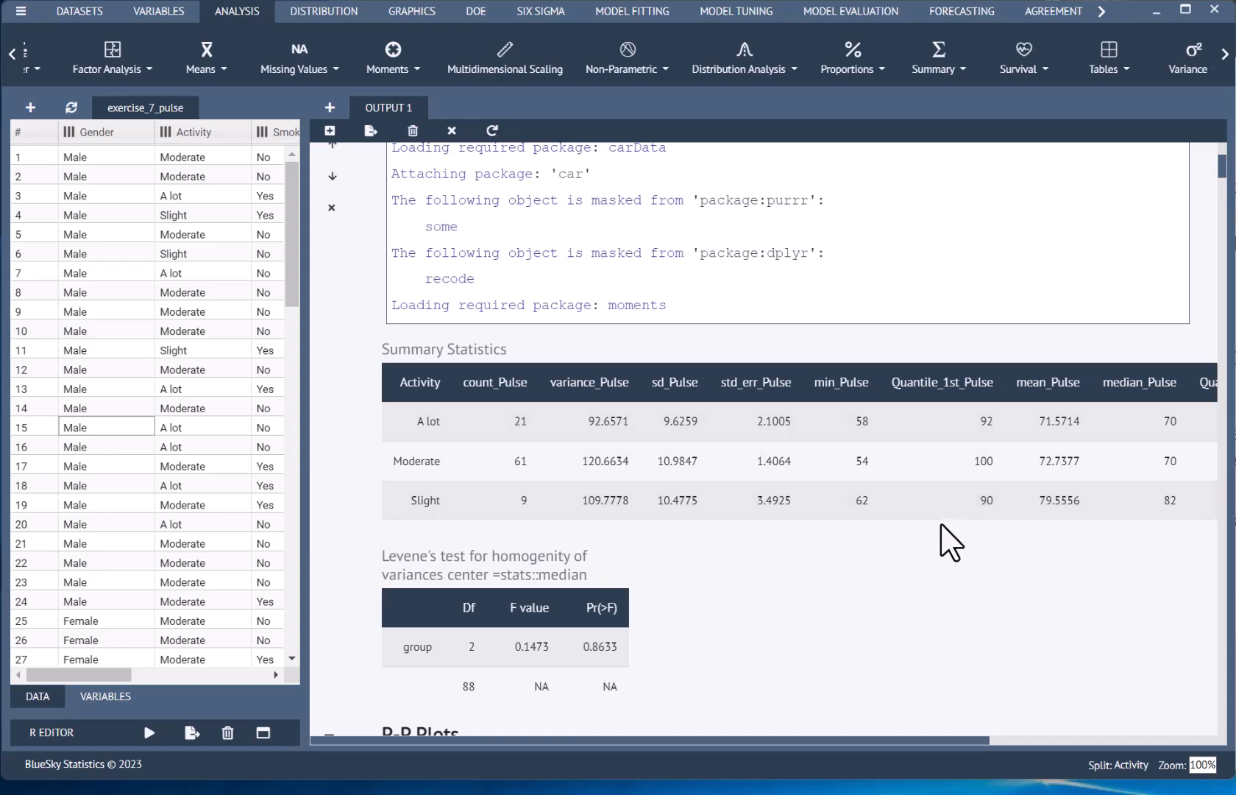
pyautogui.scroll(-3, 942, 533)
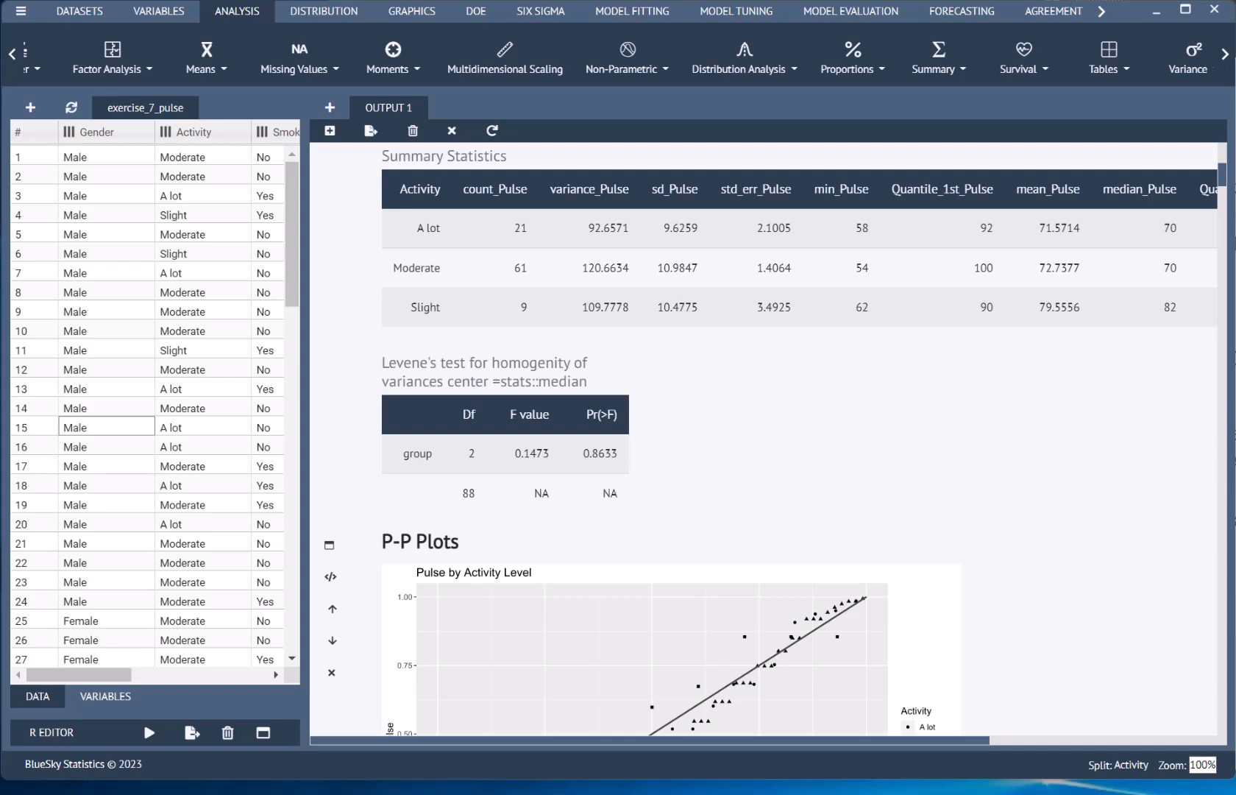
pyautogui.scroll(3, 765, 441)
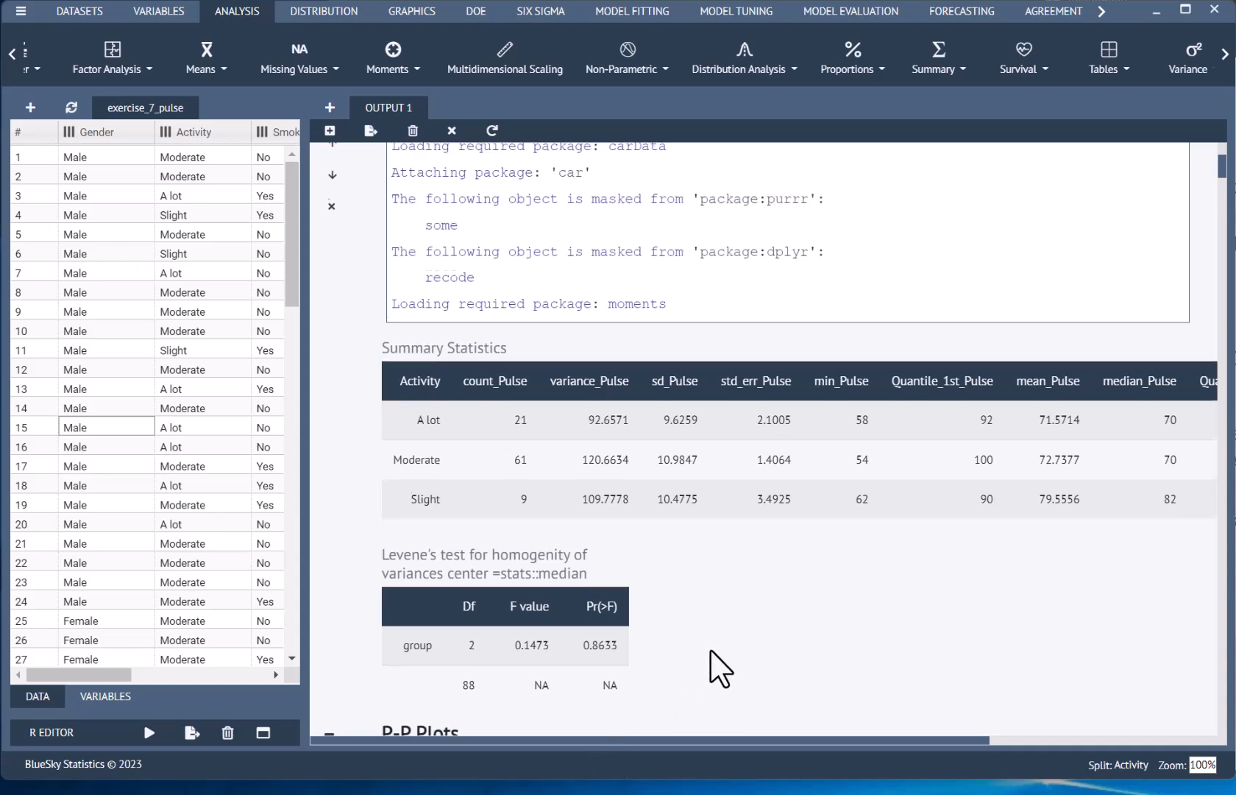
pyautogui.scroll(-3, 706, 662)
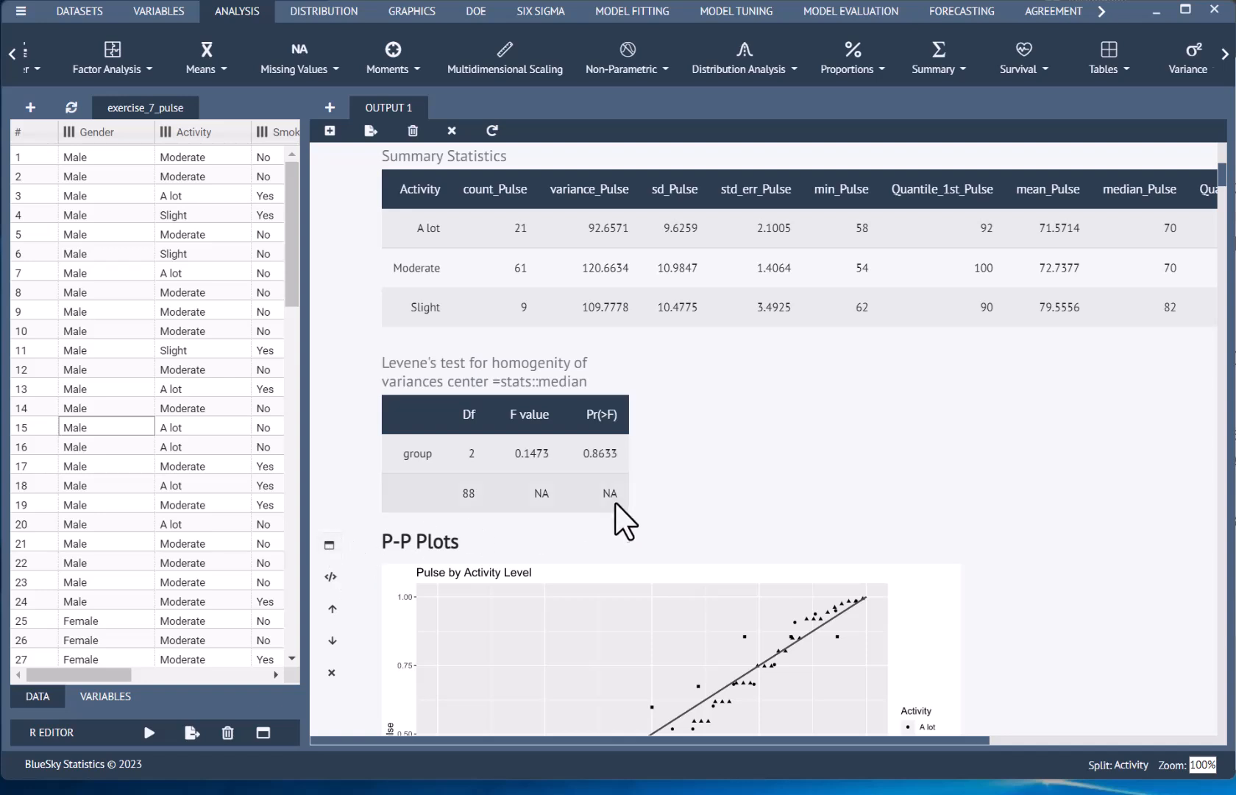
# Step: Reopen the P-P Plots settings from the output to review the Pulse variable and the Activity shape factor, leaving them unchanged
pyautogui.scroll(-1, 626, 509)
pyautogui.scroll(-3, 625, 510)
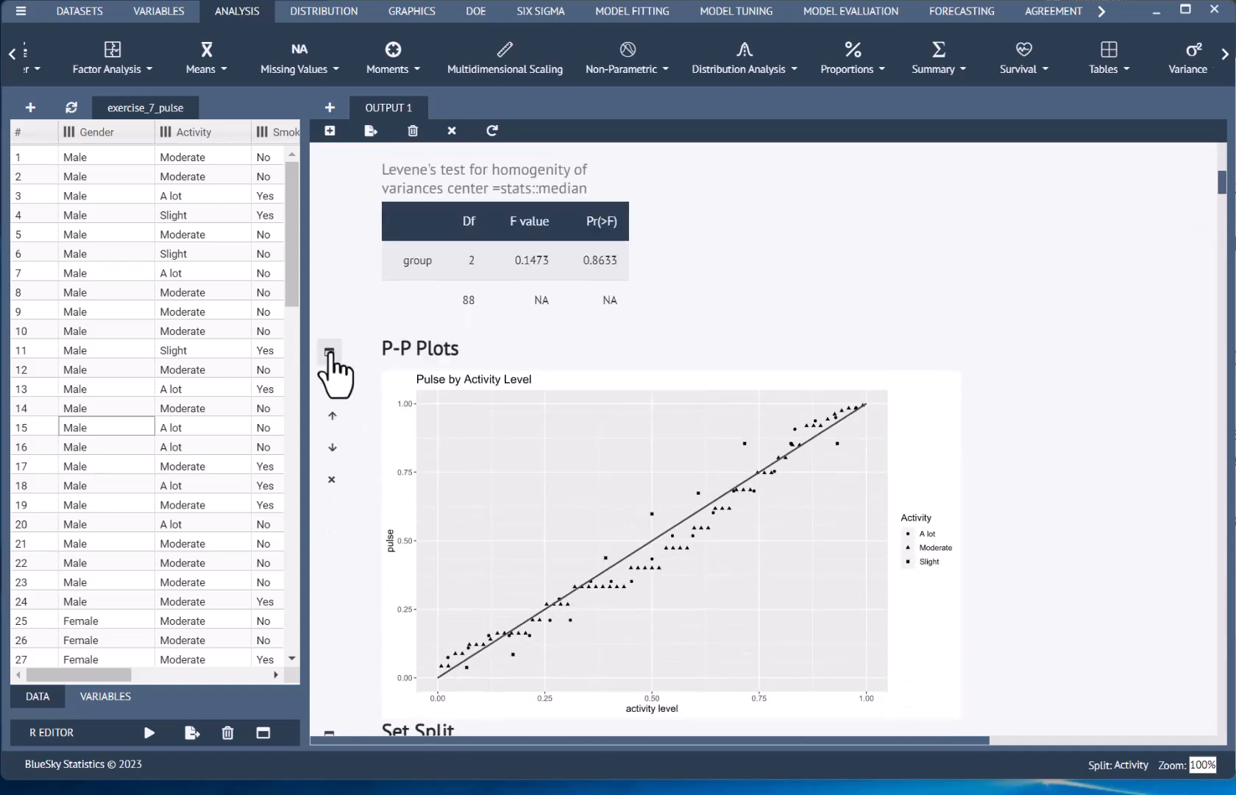
pyautogui.click(329, 351)
pyautogui.click(331, 201)
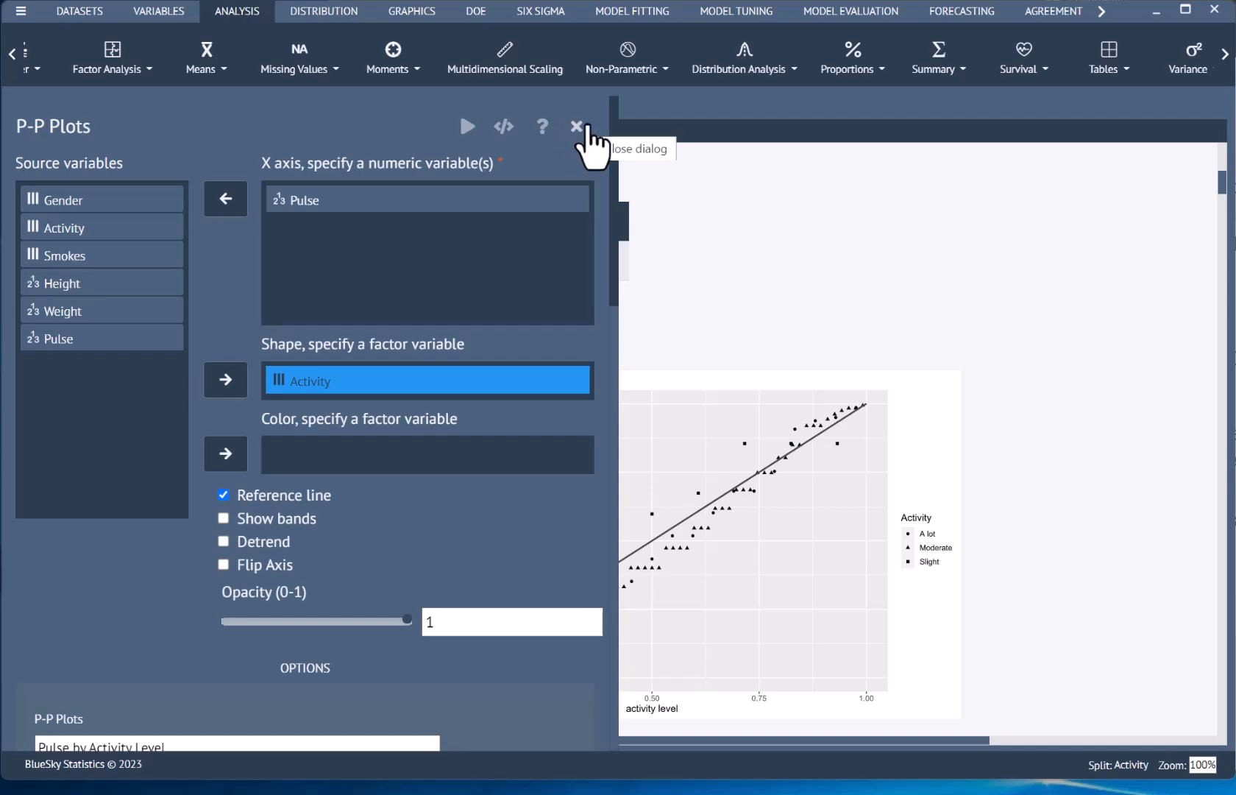
pyautogui.click(578, 128)
# Step: Open the combined Pulse by Activity Level P-P plot in a new window
pyautogui.scroll(-1, 782, 442)
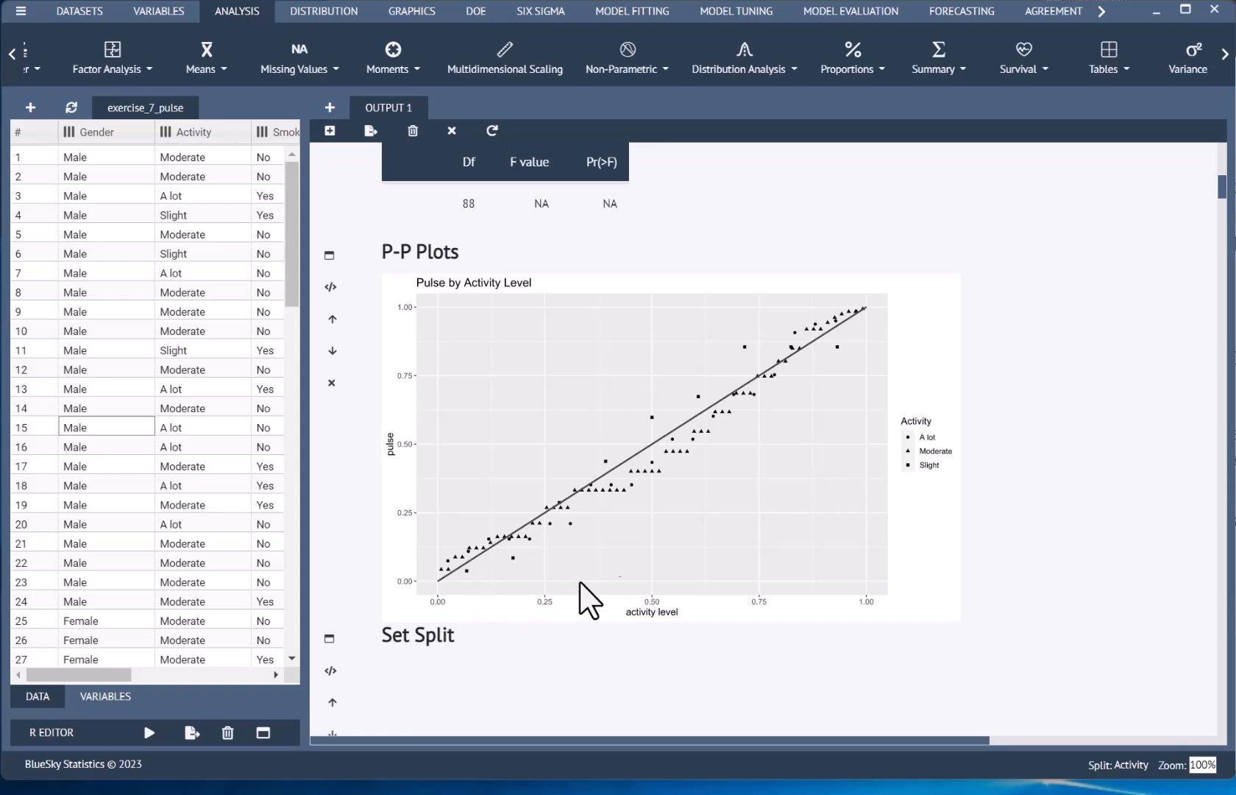
pyautogui.rightClick(771, 489)
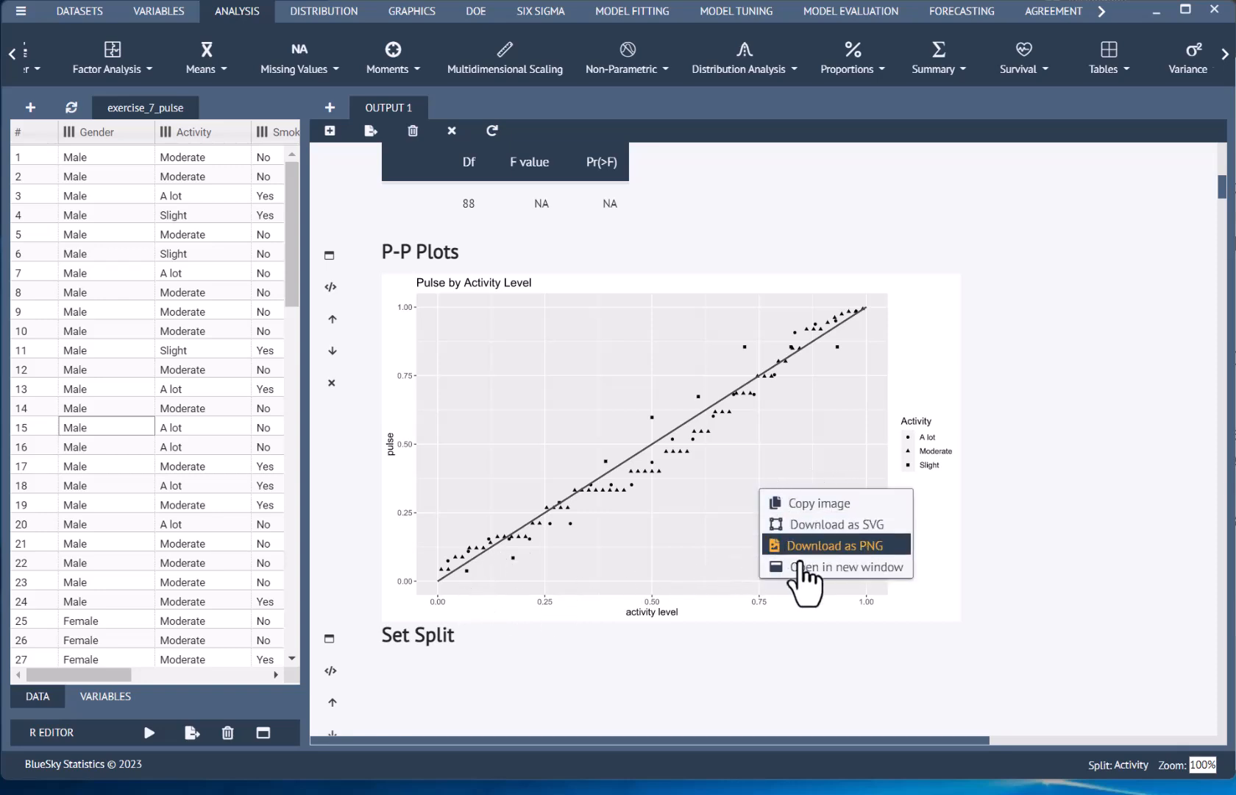
pyautogui.click(808, 568)
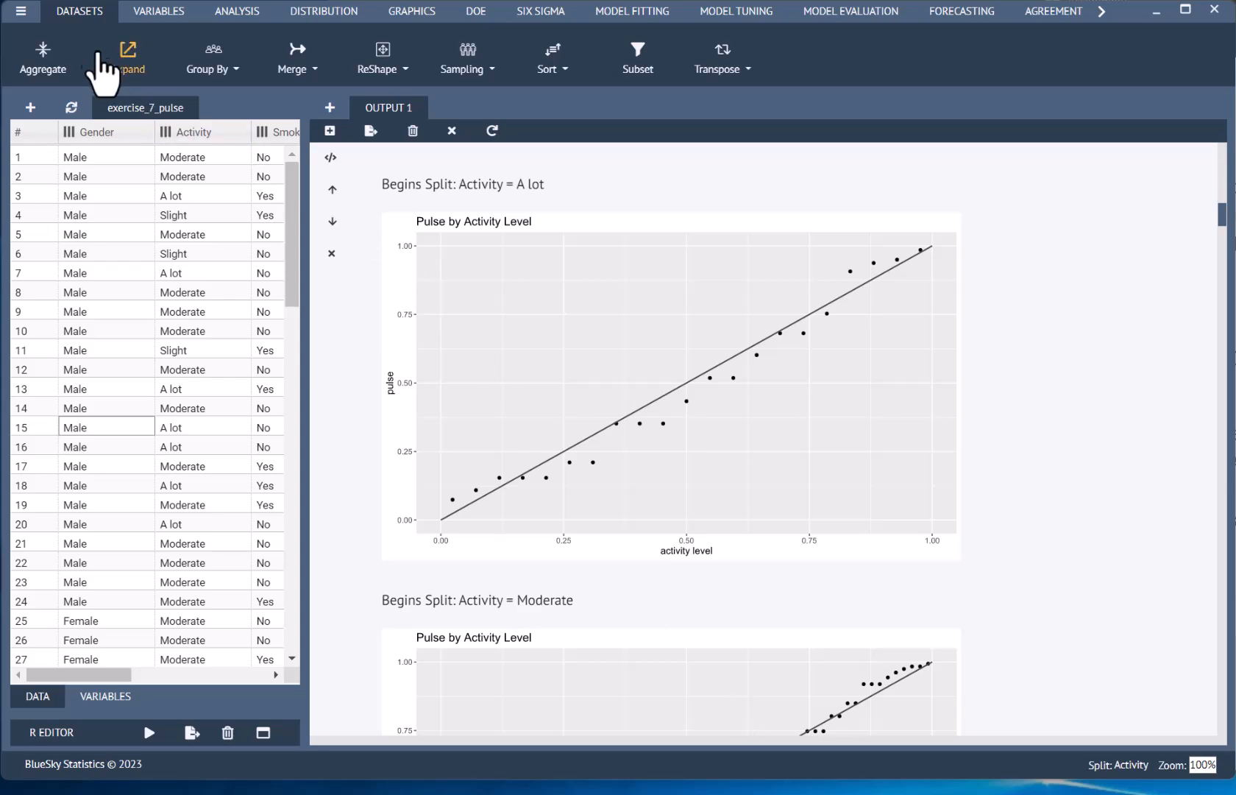
# Step: Look at the Group By options for splitting the dataset and examine the separate P-P plots for each Activity level
pyautogui.click(225, 70)
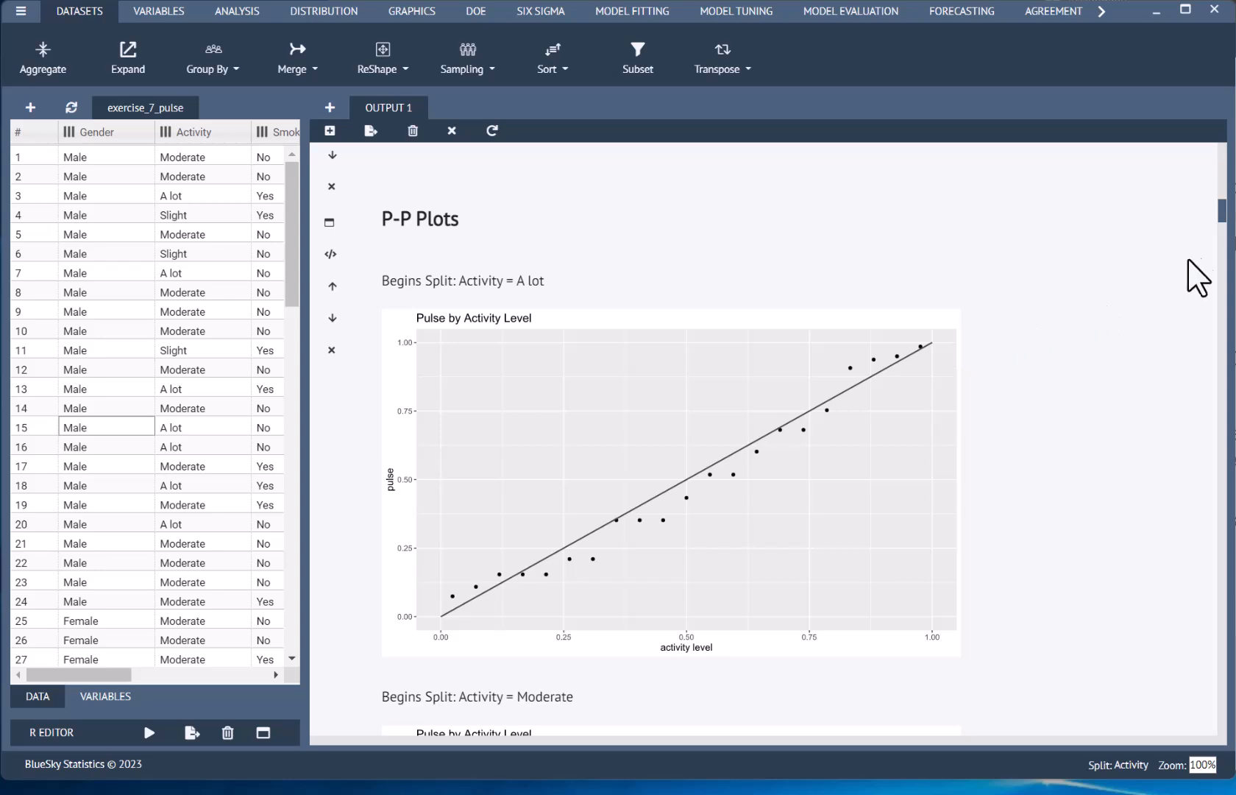
pyautogui.moveTo(1220, 209); pyautogui.dragTo(1210, 229)
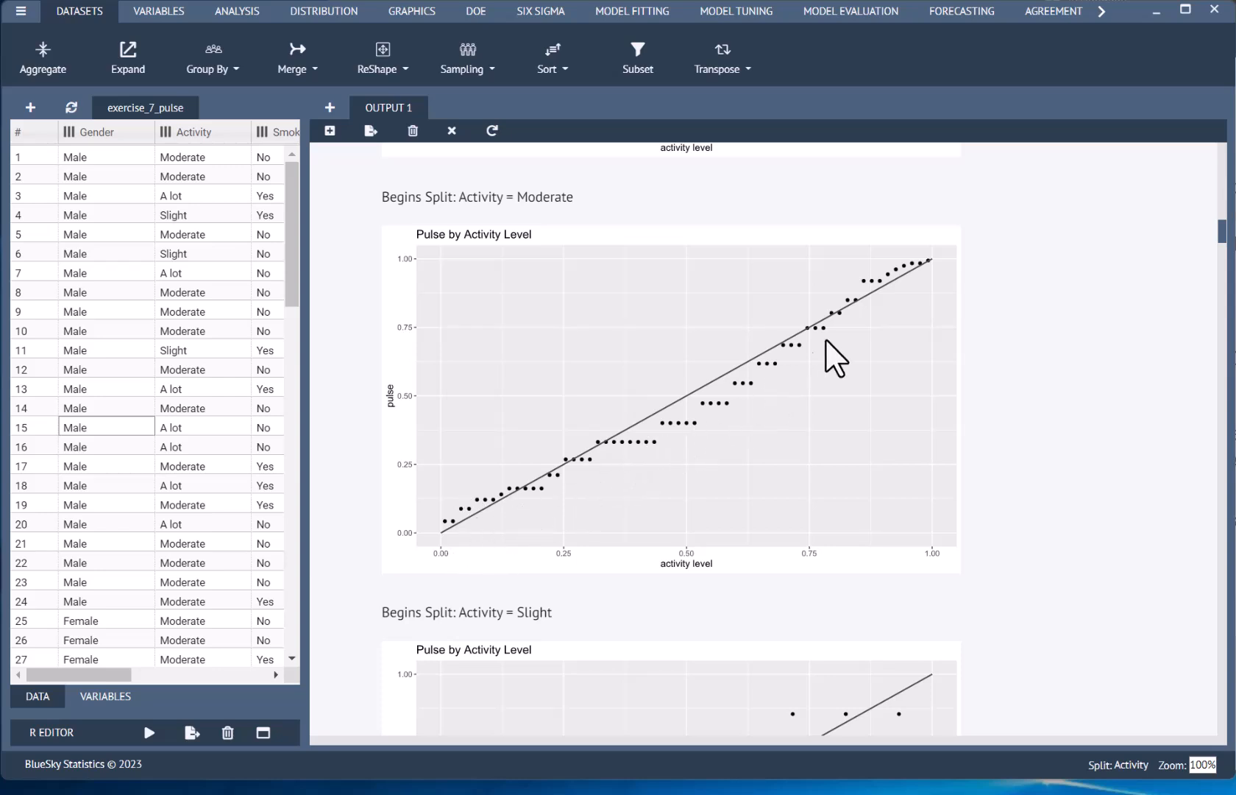
pyautogui.moveTo(1221, 237)
pyautogui.mouseDown()
pyautogui.moveTo(1220, 261)
pyautogui.moveTo(1221, 250)
pyautogui.mouseUp()
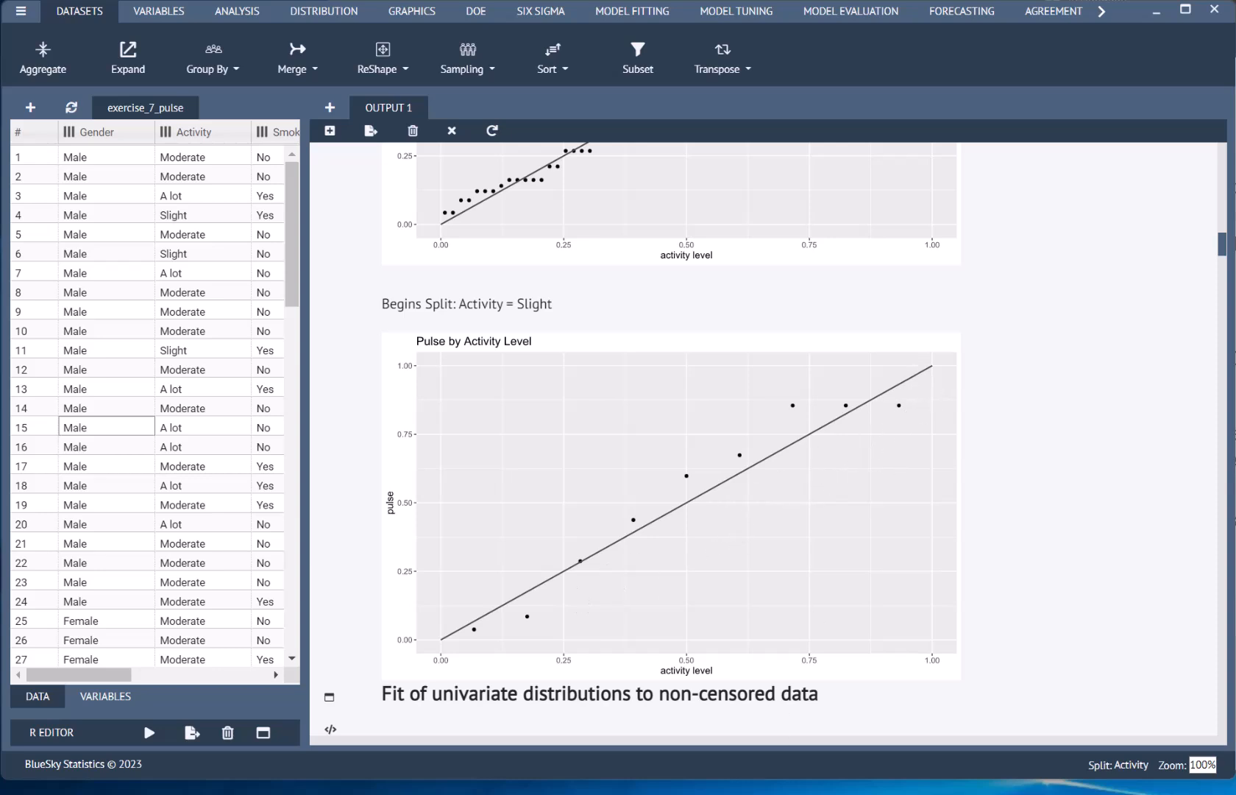
# Step: Locate Distribution Fit among the distribution analyses and review the univariate fit settings used for Pulse, with the Normal distribution and mle method
pyautogui.scroll(-5, 764, 439)
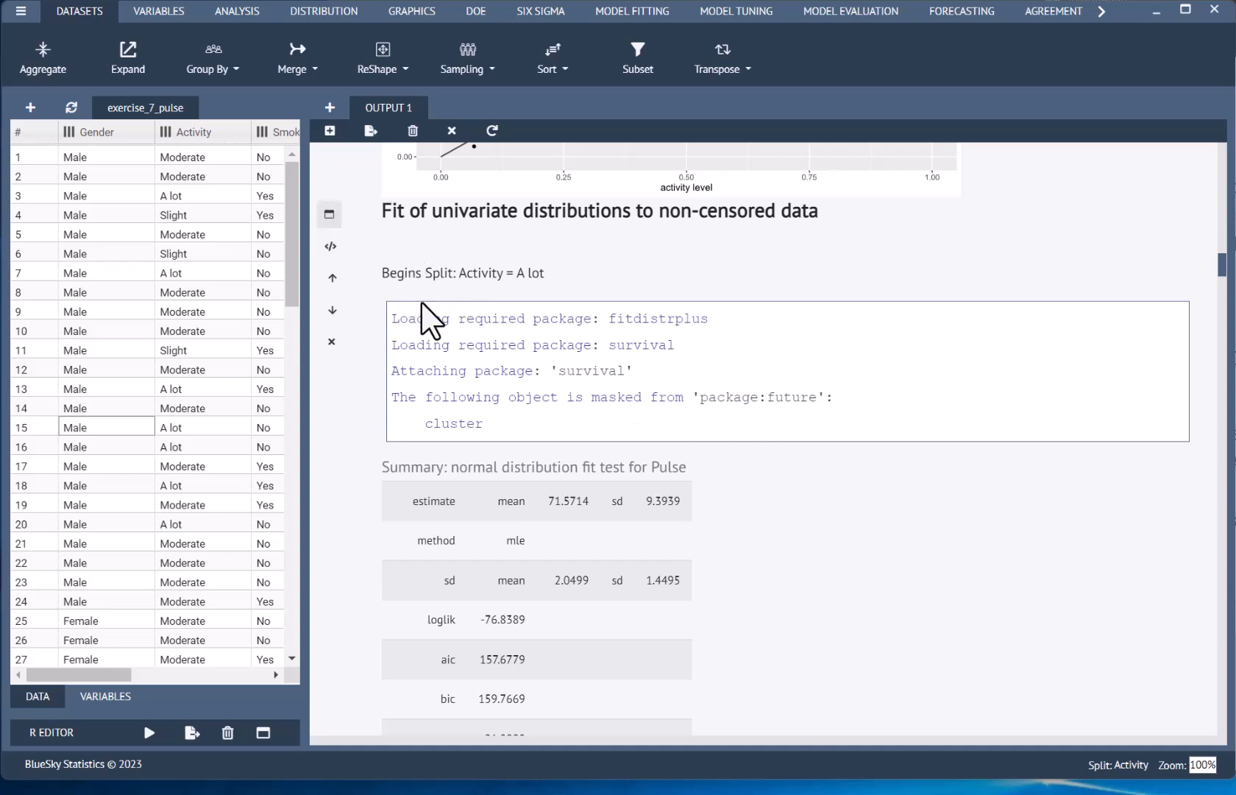
pyautogui.click(237, 11)
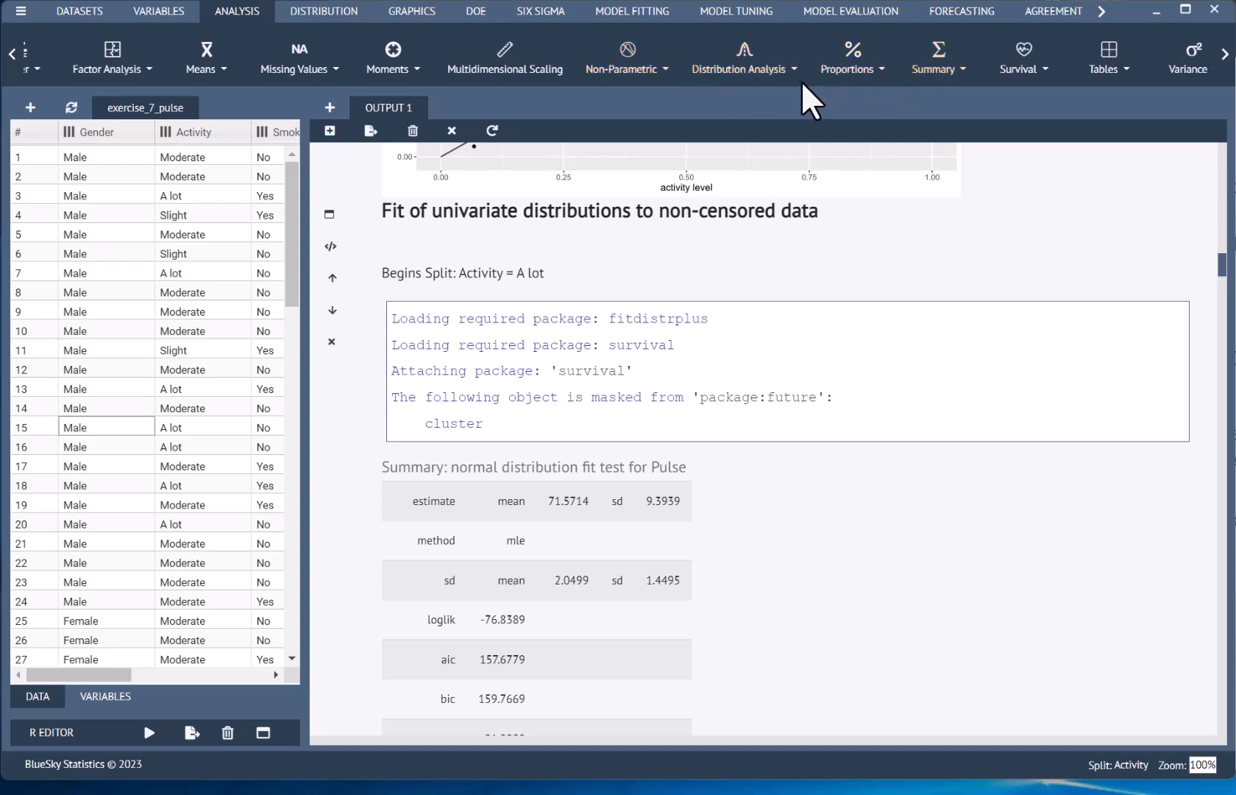
pyautogui.click(759, 72)
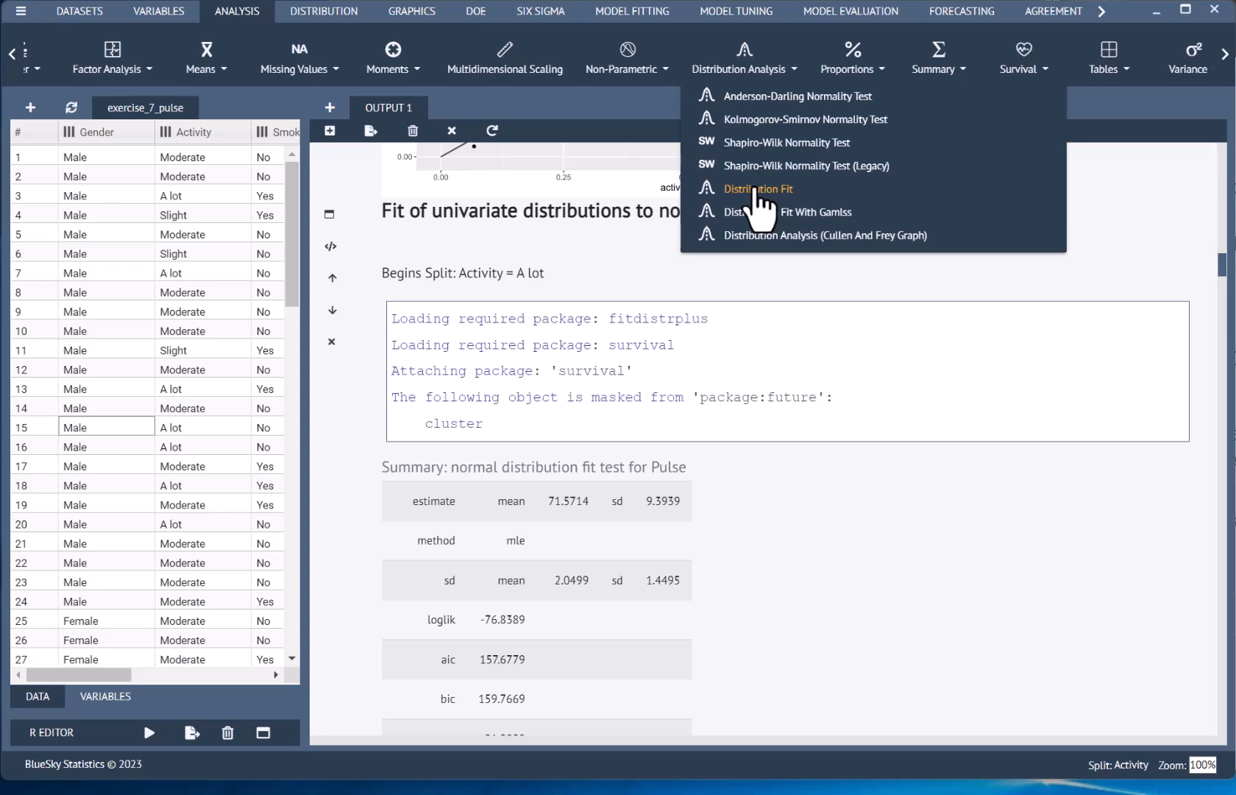
pyautogui.click(877, 283)
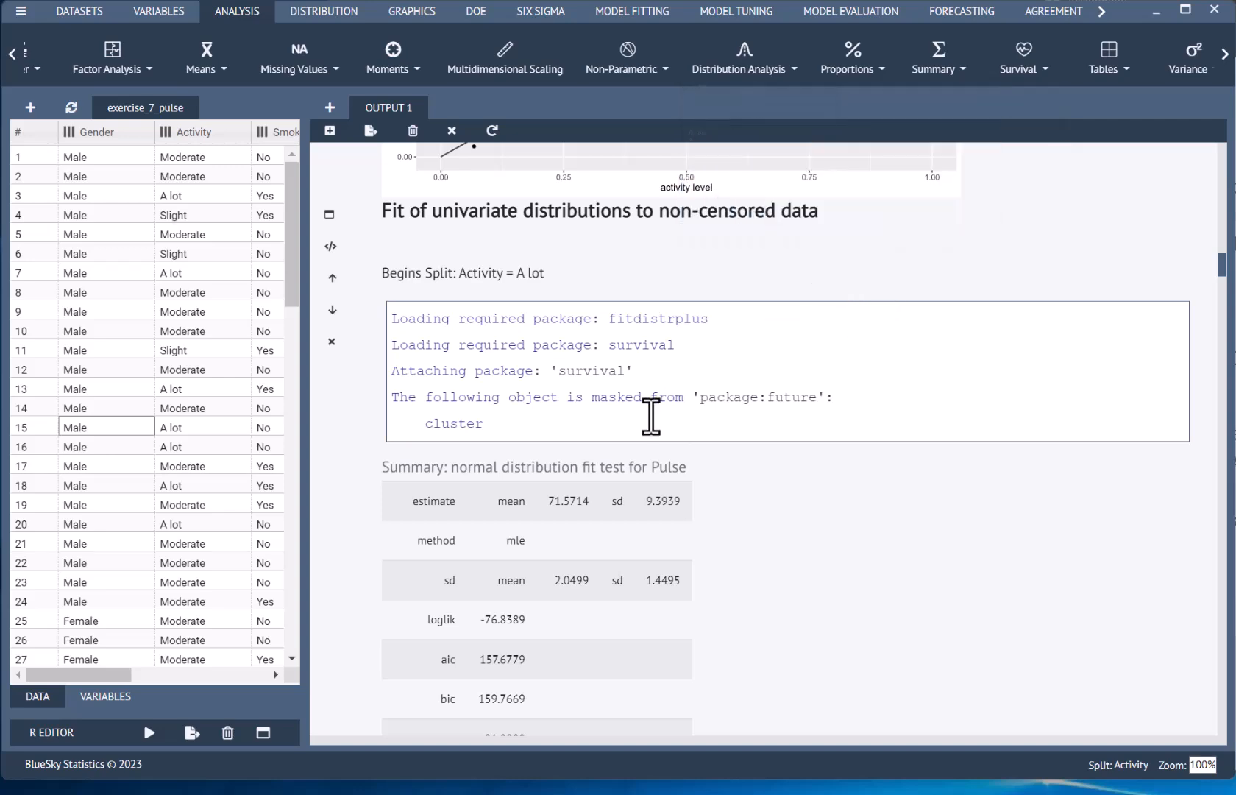
pyautogui.click(329, 214)
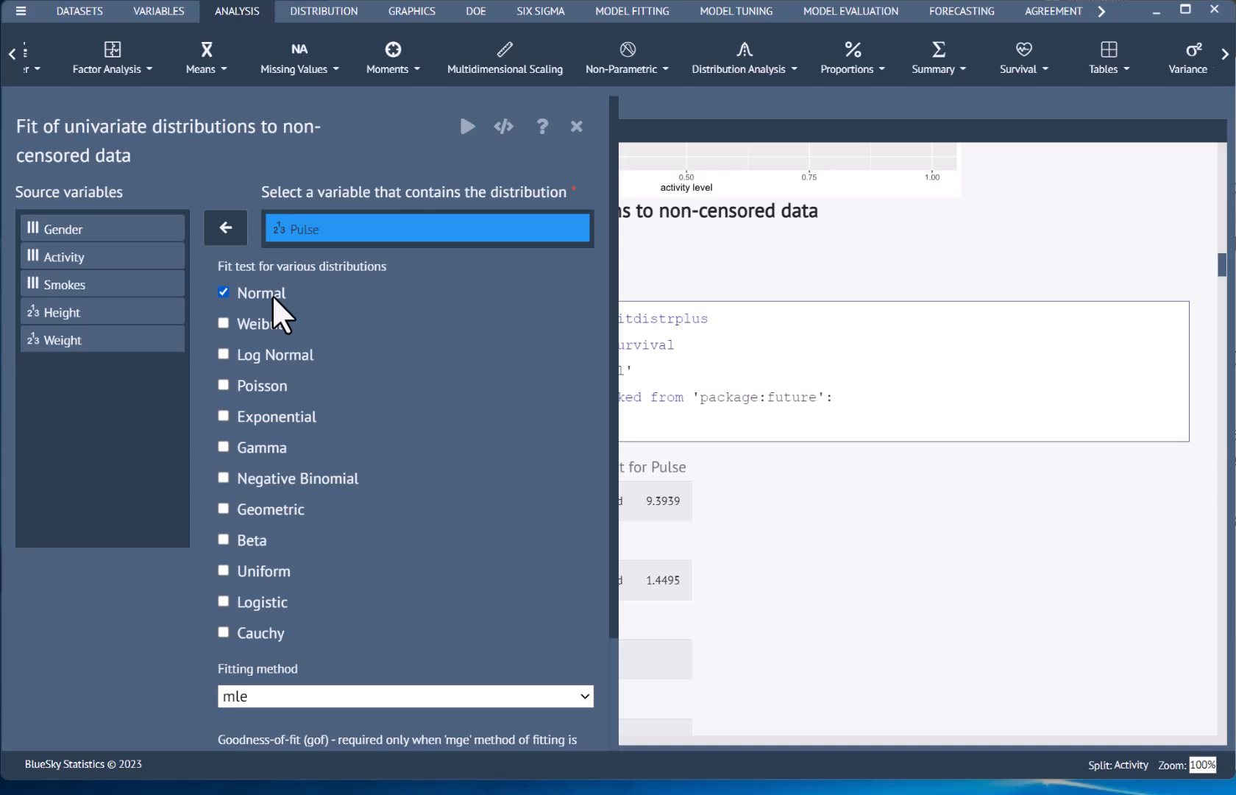
pyautogui.click(587, 132)
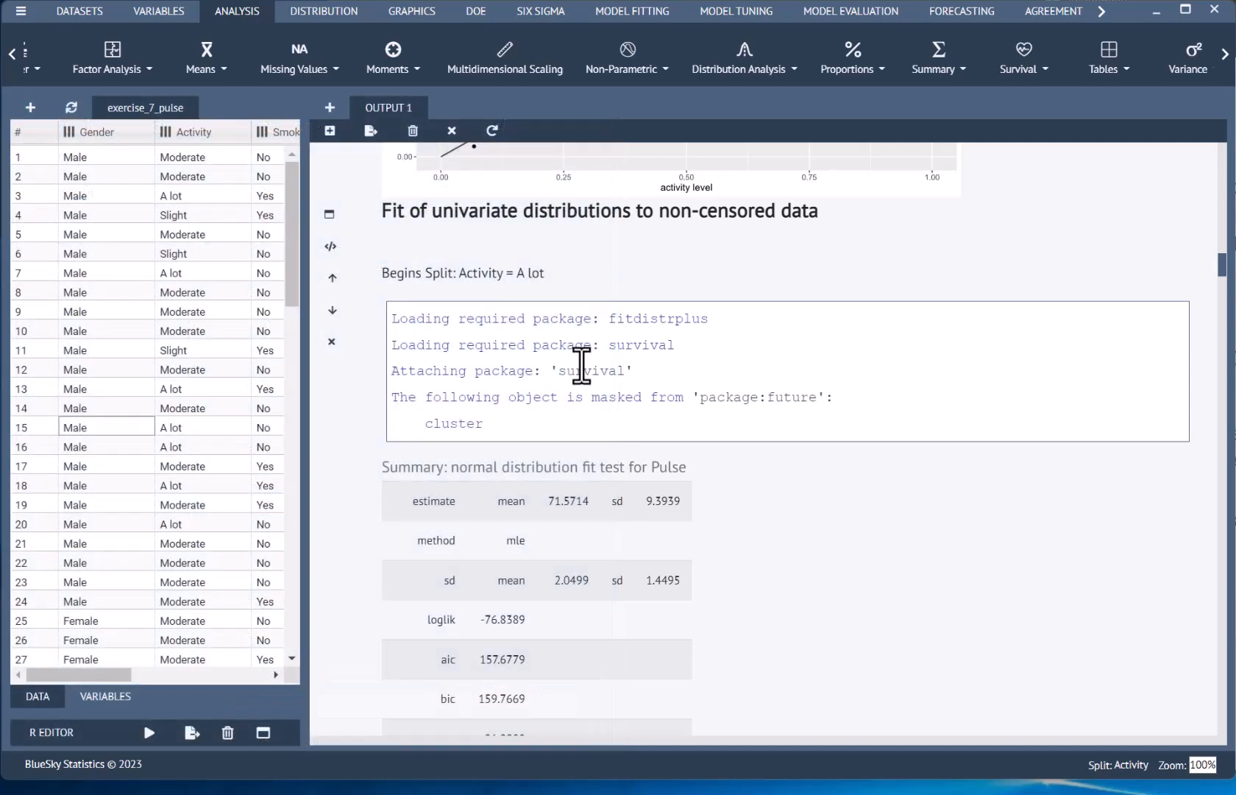
# Step: Examine the normal distribution fit summary and goodness-of-fit tables for Pulse in the A lot activity group
pyautogui.scroll(-5, 596, 442)
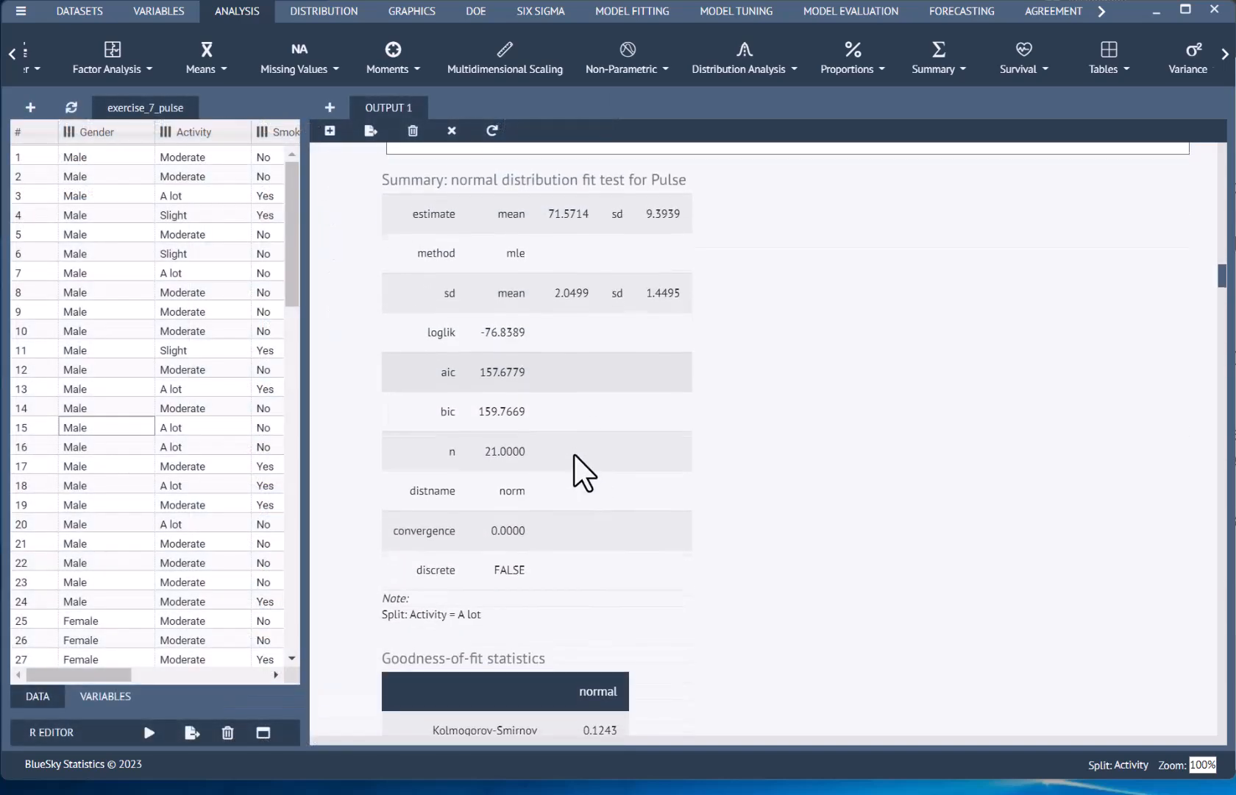
pyautogui.scroll(3, 640, 239)
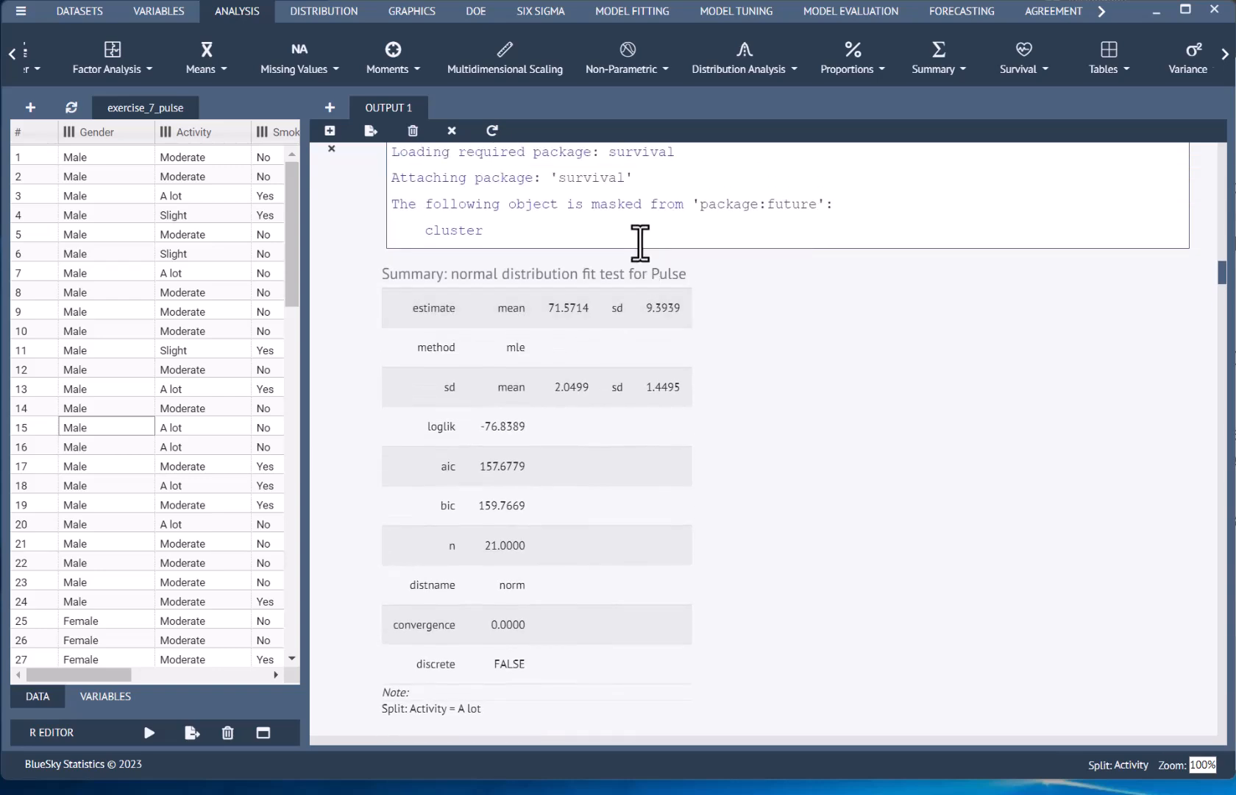
pyautogui.scroll(-5, 644, 401)
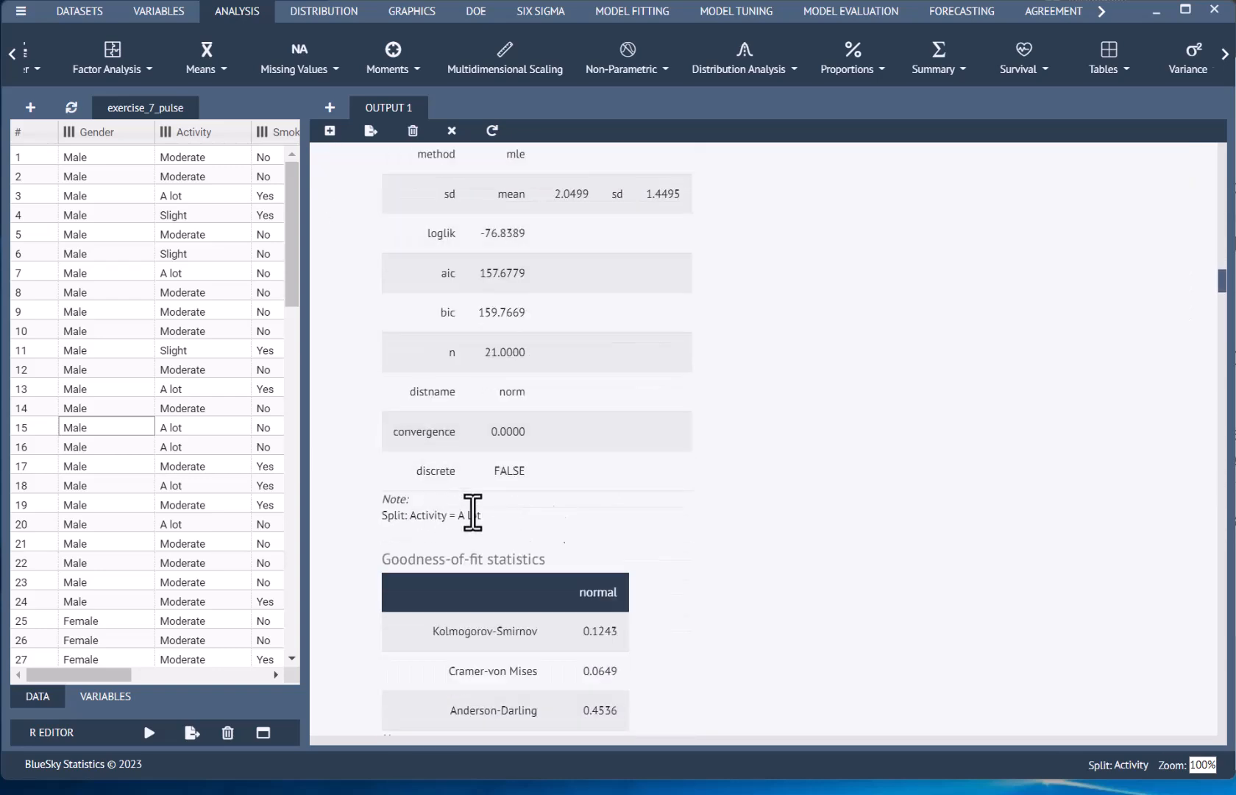
pyautogui.scroll(-7, 801, 508)
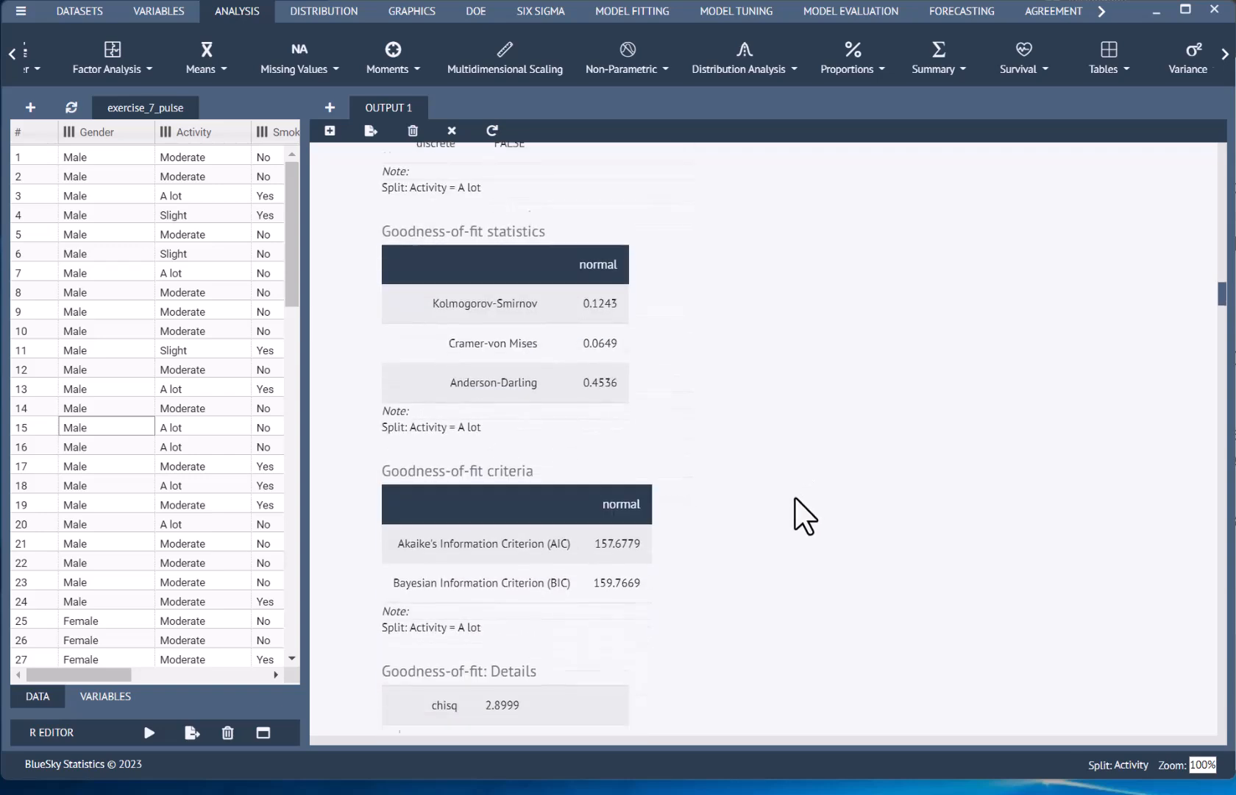
pyautogui.scroll(-3, 793, 482)
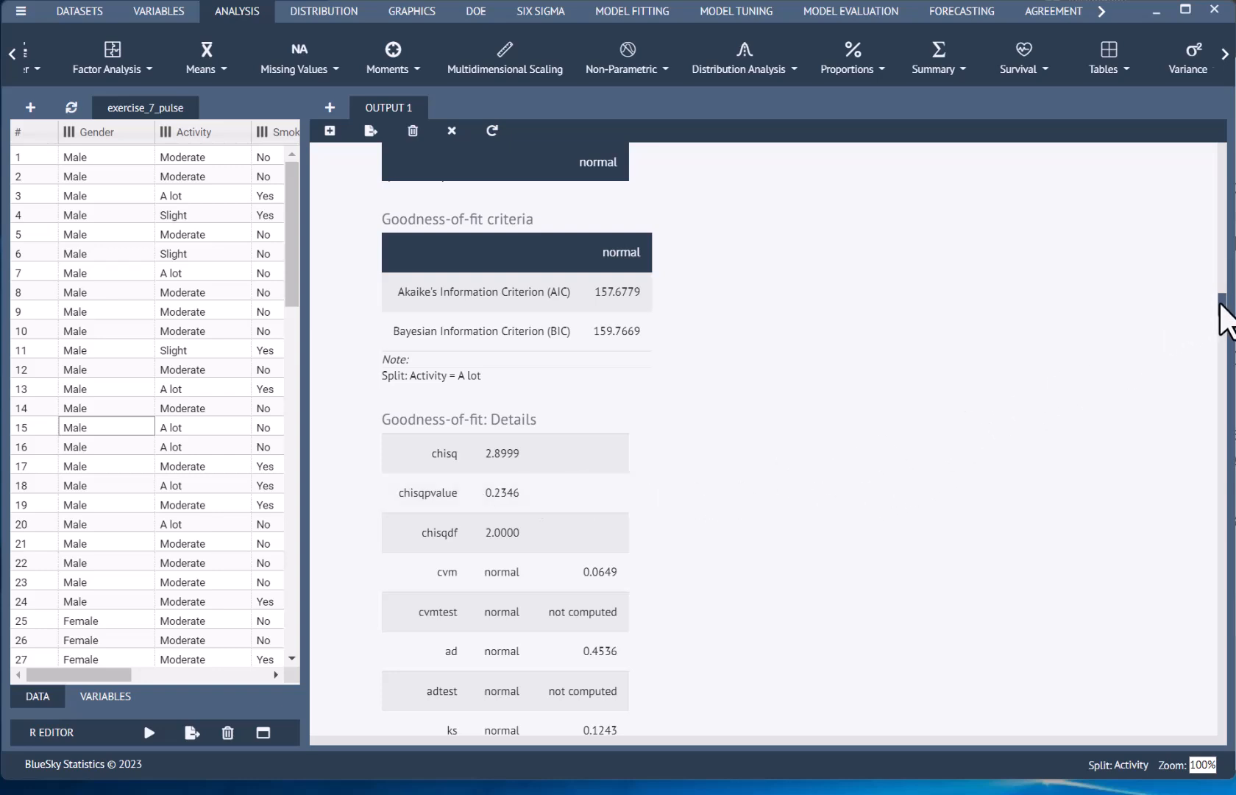
pyautogui.moveTo(1220, 303); pyautogui.dragTo(1222, 337)
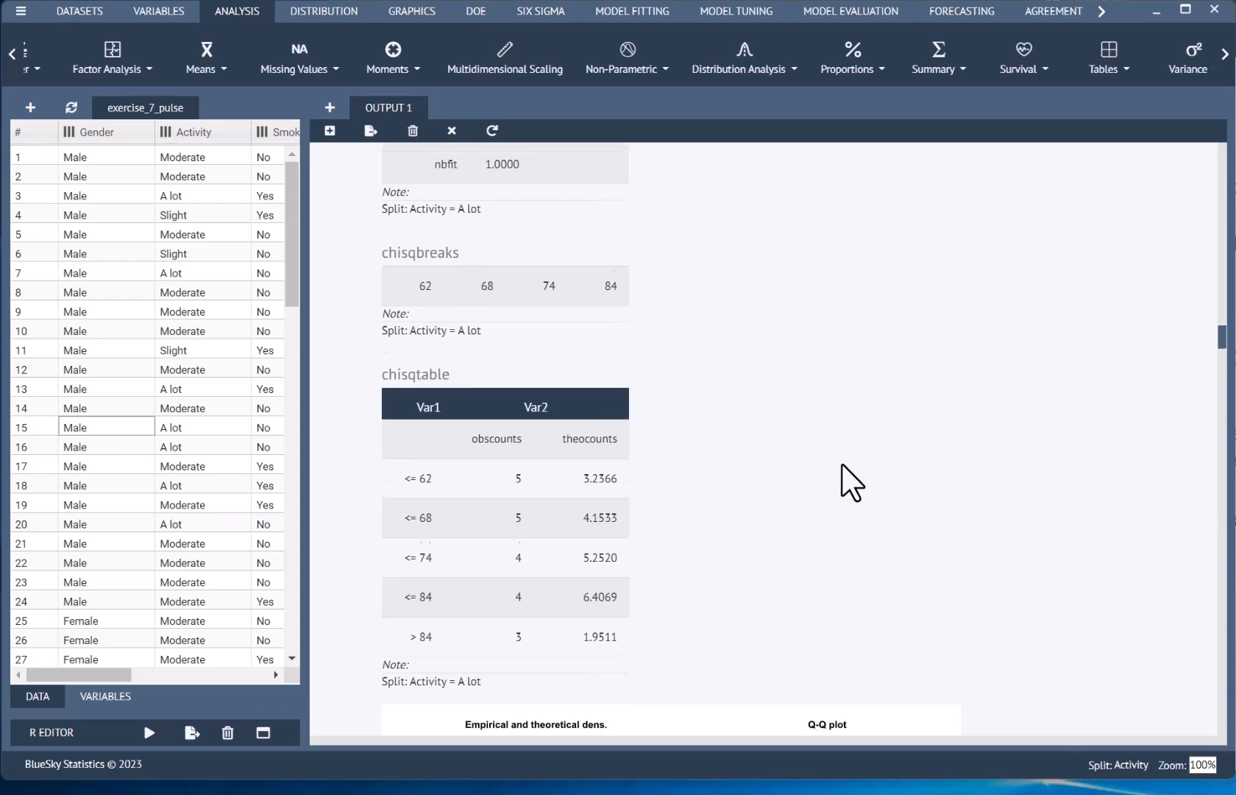
# Step: Examine the chi-square table and the density, CDF, histogram, P-P and Q-Q plots for the A lot activity group
pyautogui.scroll(-2, 847, 471)
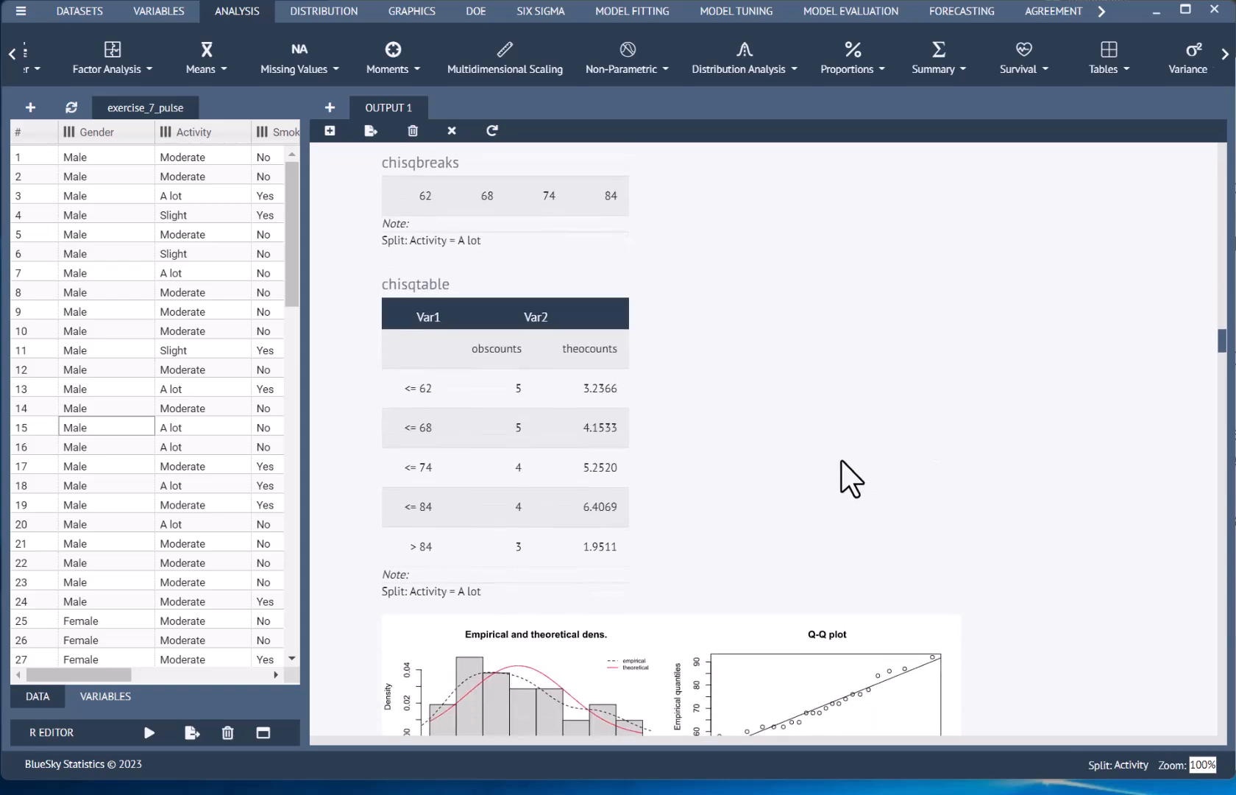
pyautogui.scroll(1, 851, 478)
pyautogui.scroll(-4, 842, 464)
pyautogui.scroll(-2, 847, 478)
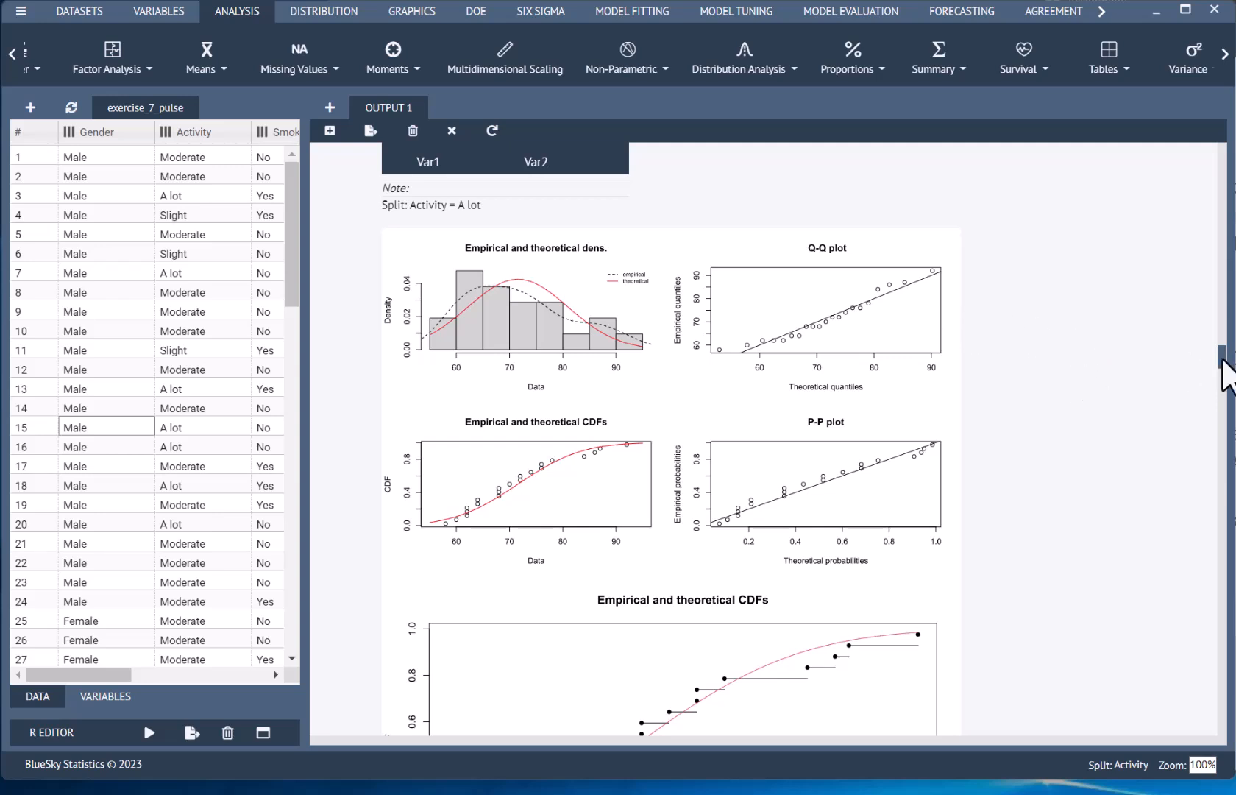
pyautogui.scroll(-10, 1158, 408)
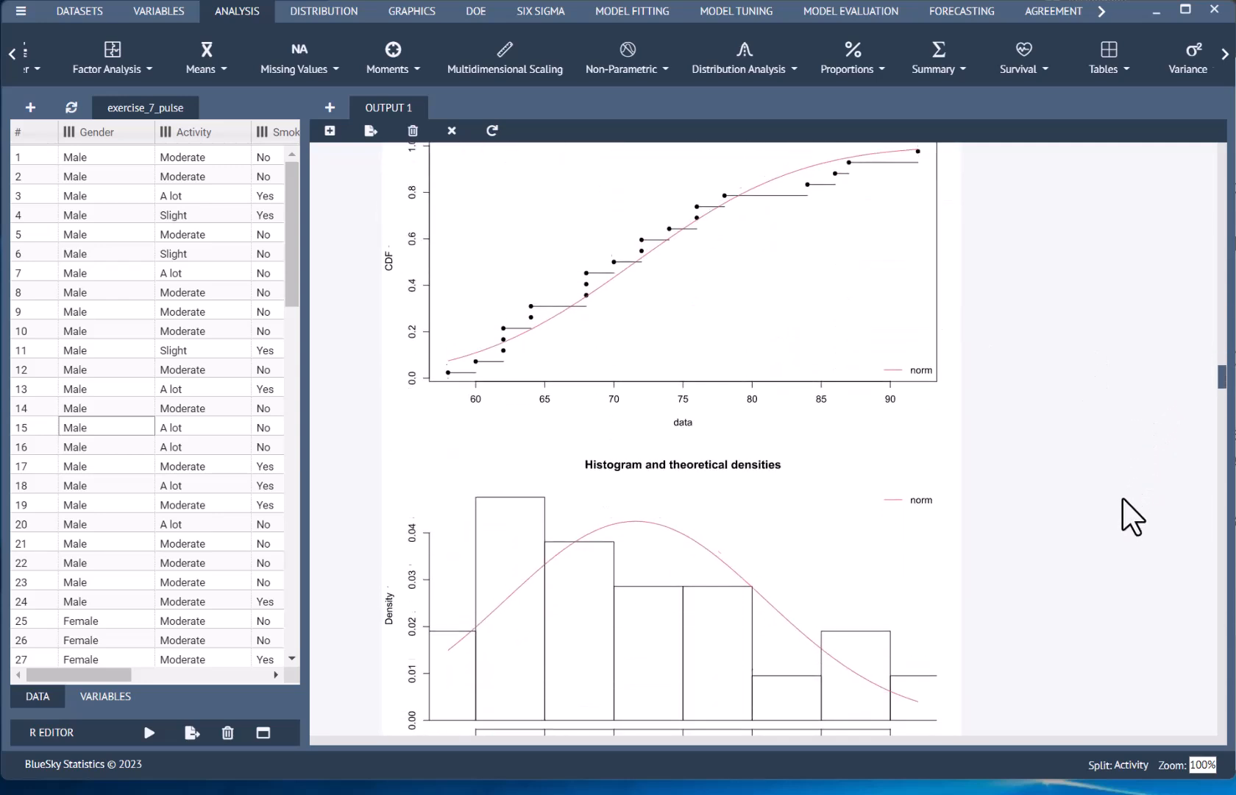
pyautogui.scroll(-6, 1137, 528)
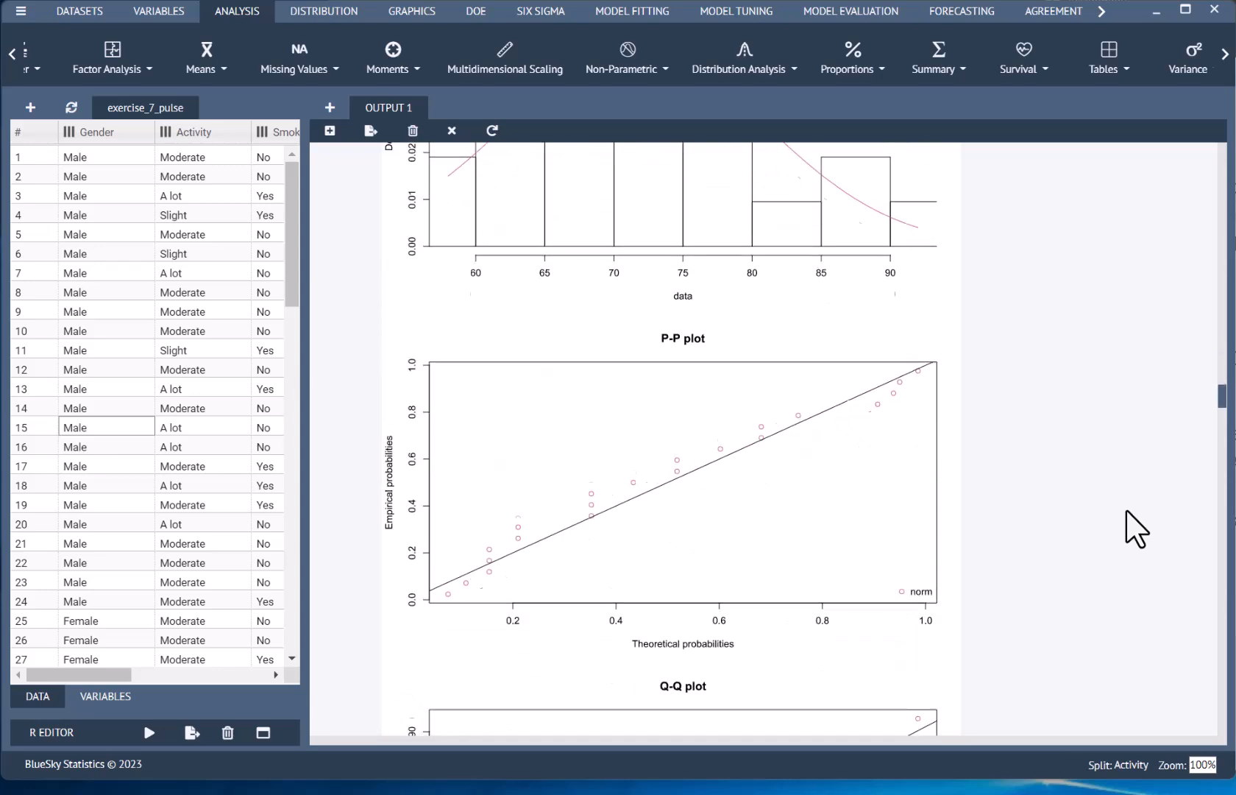
pyautogui.scroll(-5, 1137, 529)
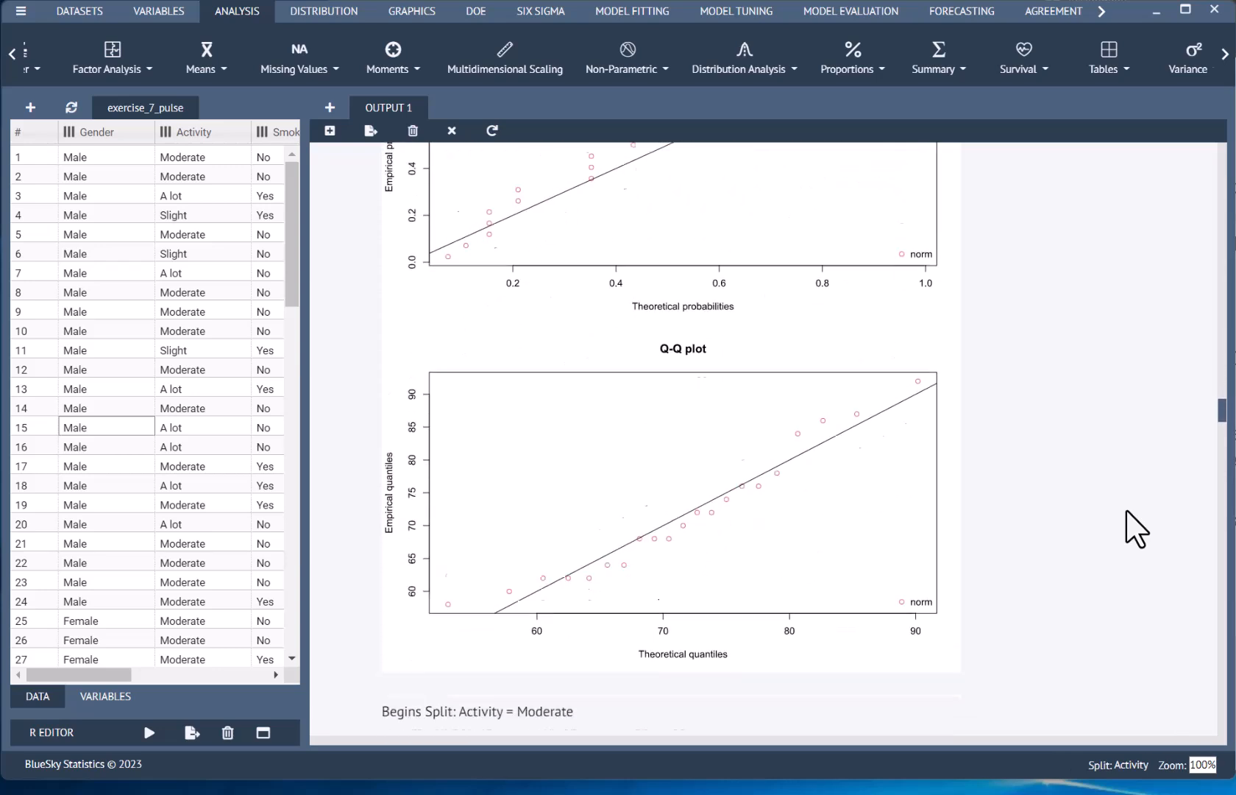
# Step: Examine the normal fit summary, goodness-of-fit tables and distribution plots for Pulse in the Moderate activity group
pyautogui.scroll(-1, 1126, 511)
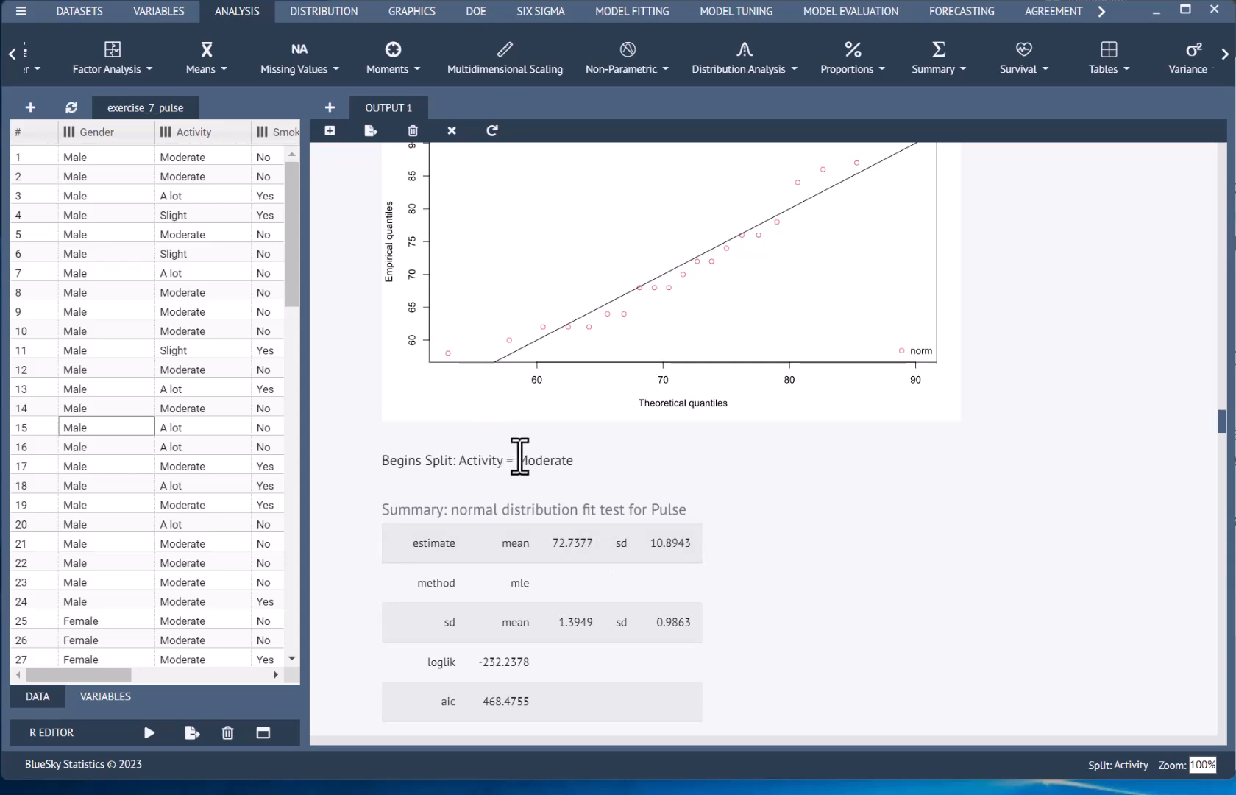
pyautogui.scroll(-5, 670, 492)
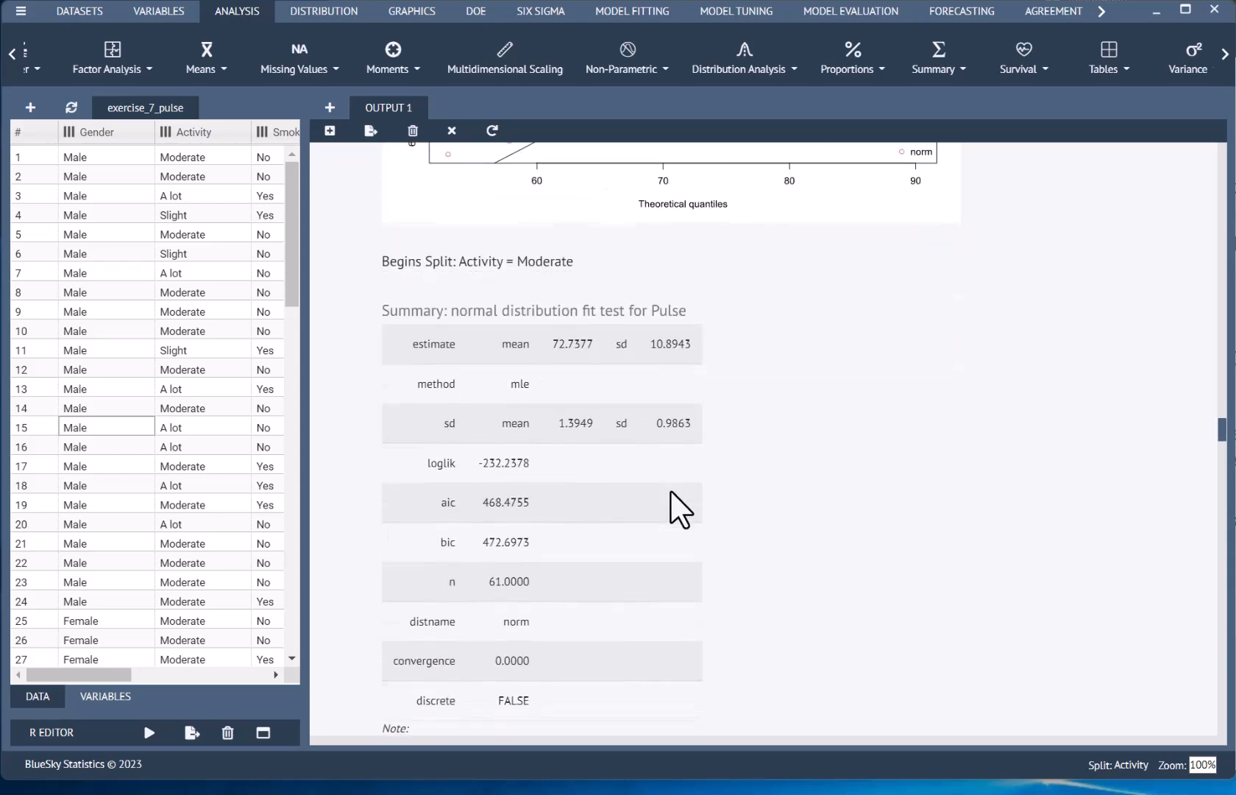
pyautogui.scroll(-2, 670, 489)
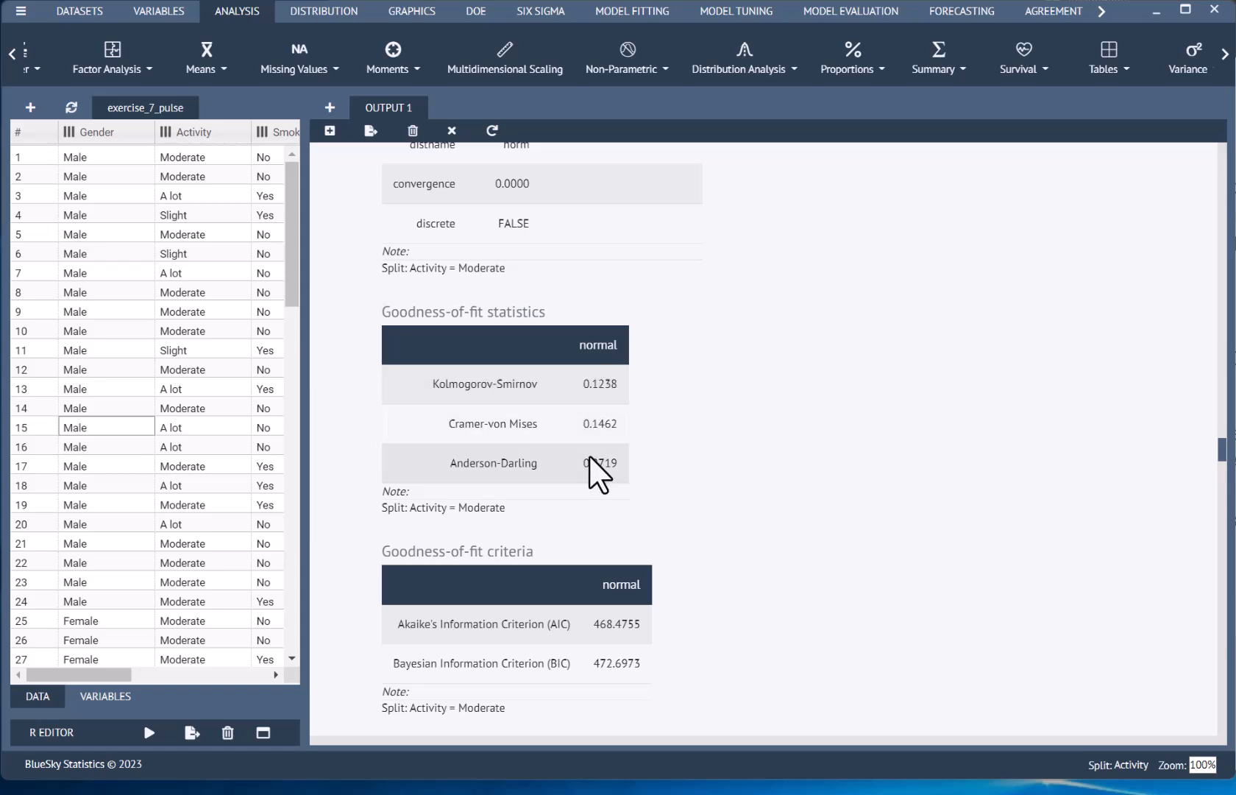
pyautogui.scroll(-1, 762, 486)
pyautogui.scroll(-4, 762, 475)
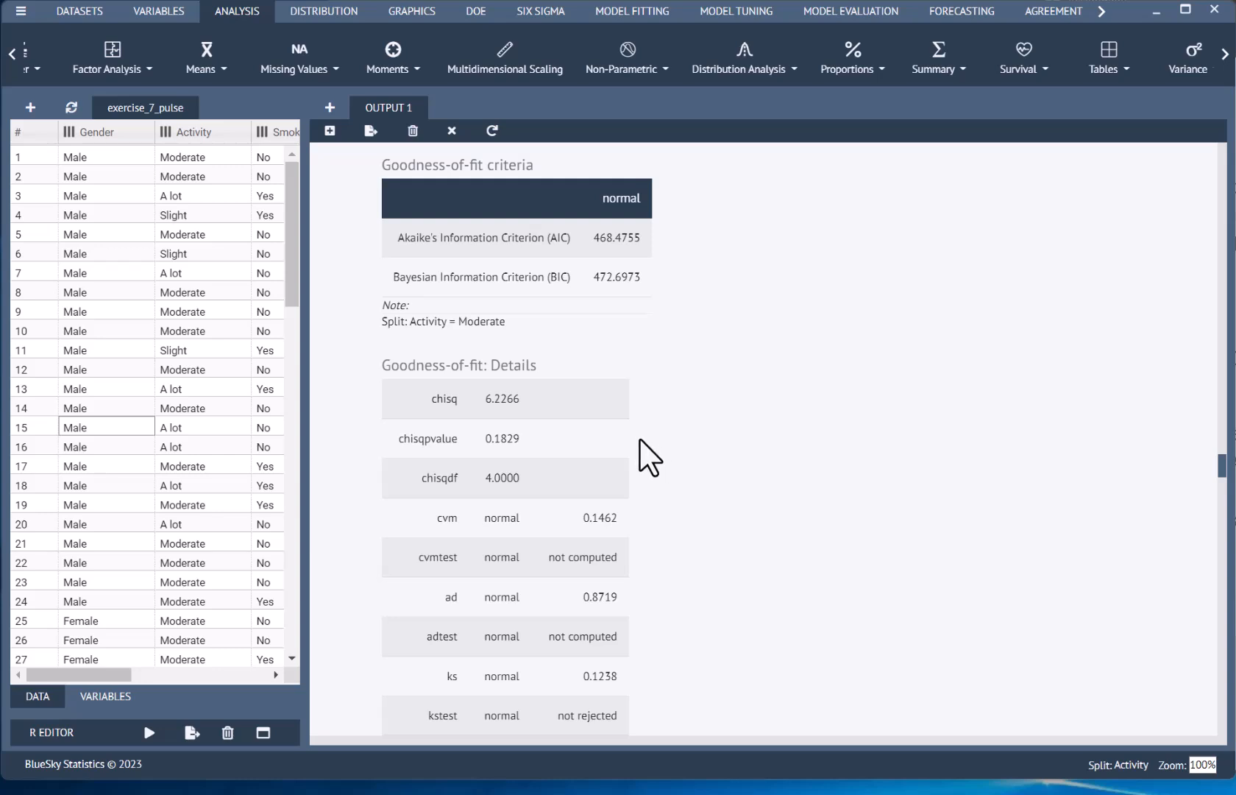
pyautogui.scroll(-15, 786, 412)
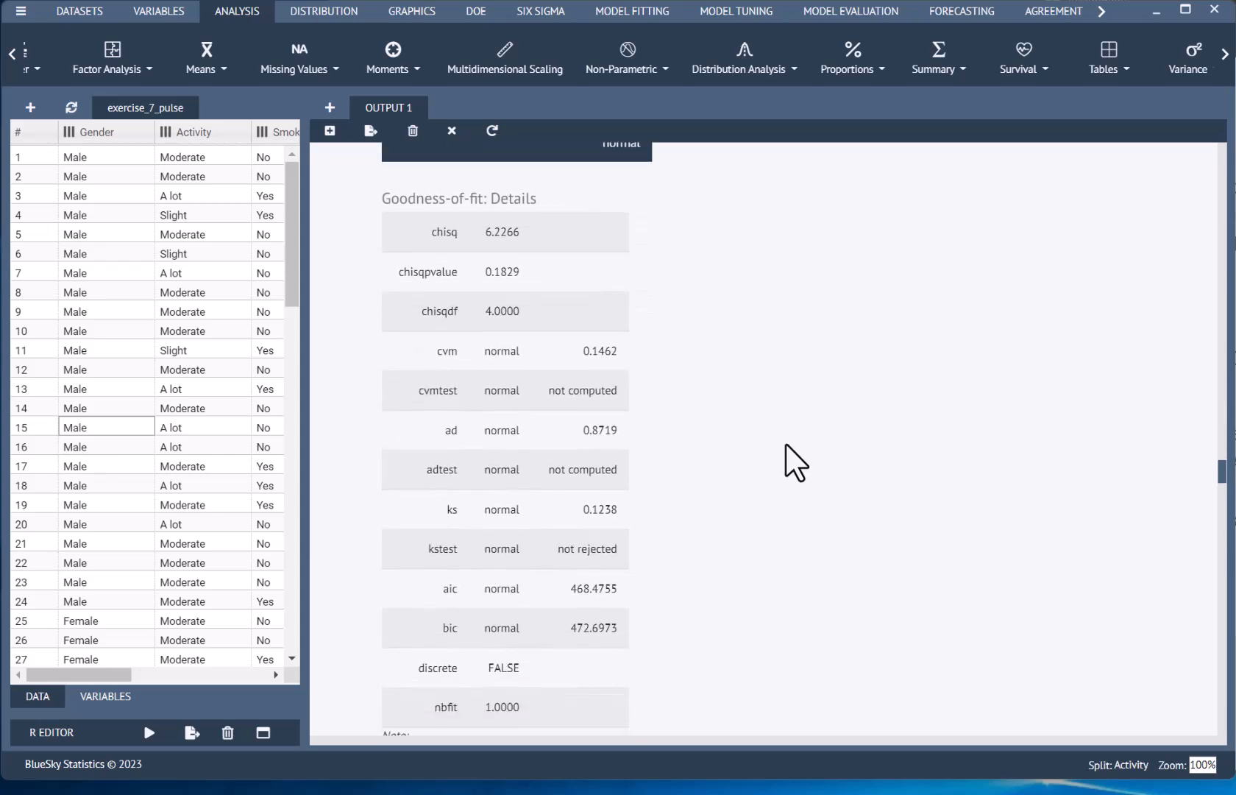
pyautogui.scroll(-15, 786, 444)
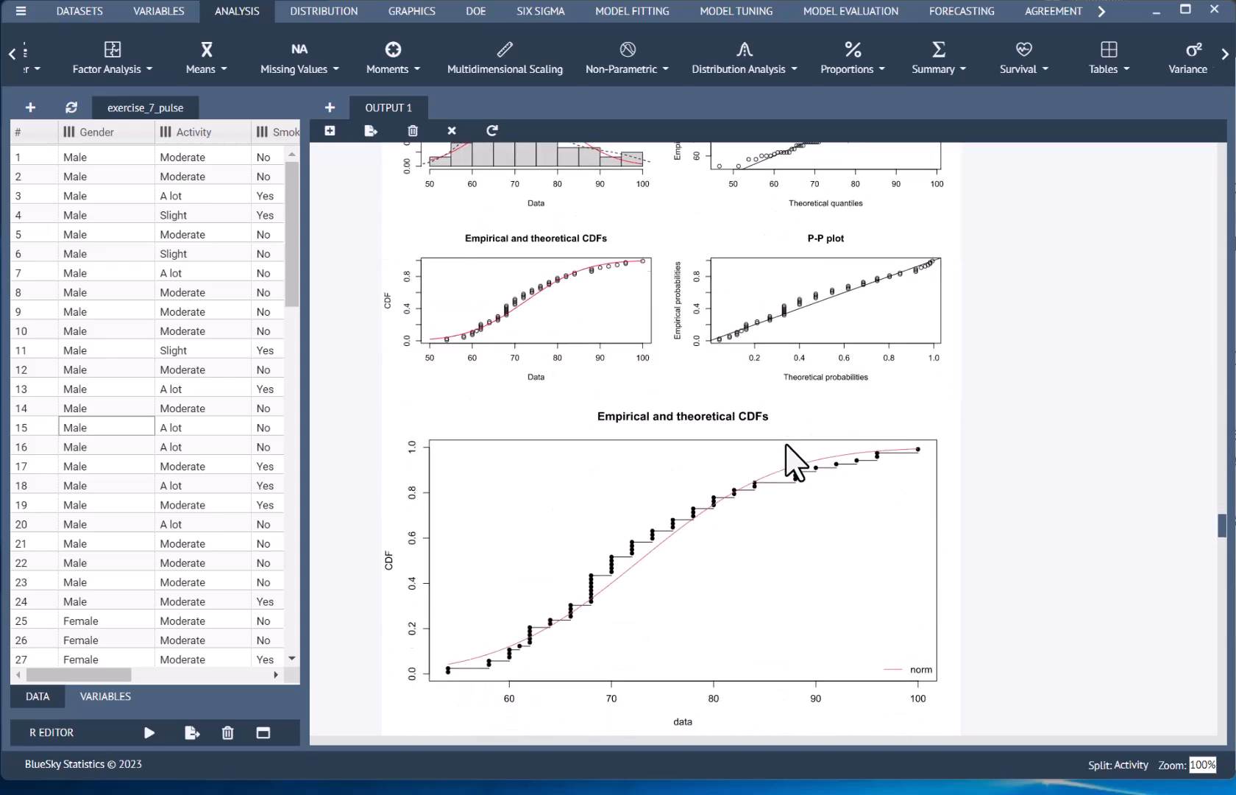
# Step: Examine the normal fit summary, goodness-of-fit tables and P-P and Q-Q plots for Pulse in the Slight activity group
pyautogui.scroll(-10, 794, 462)
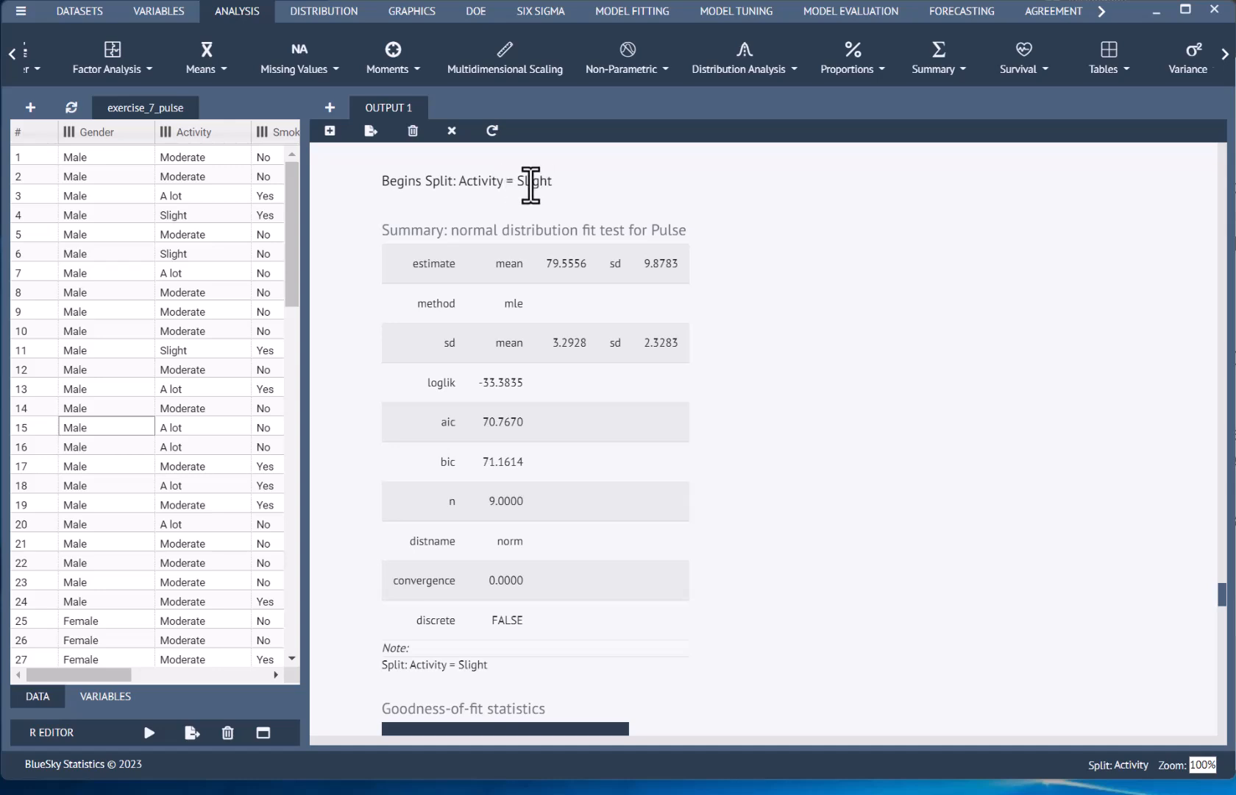
pyautogui.scroll(-7, 849, 374)
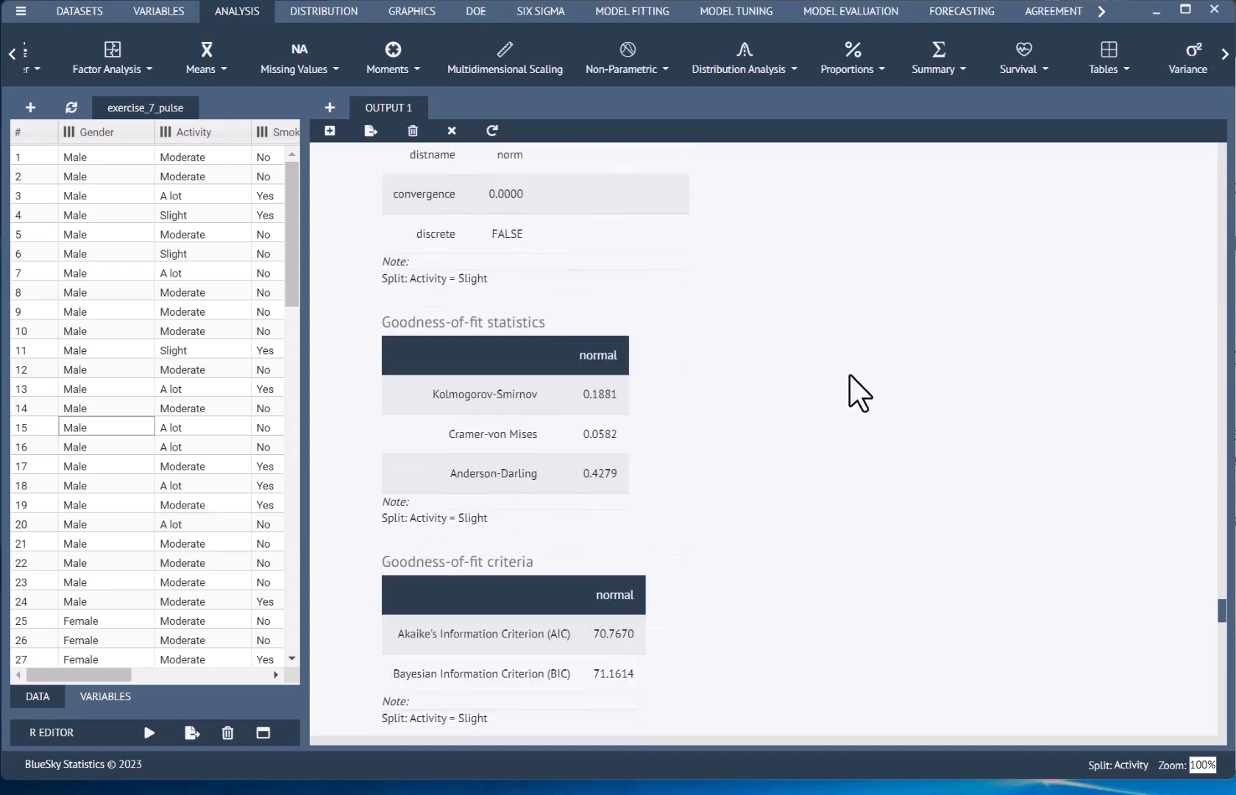
pyautogui.scroll(-4, 850, 374)
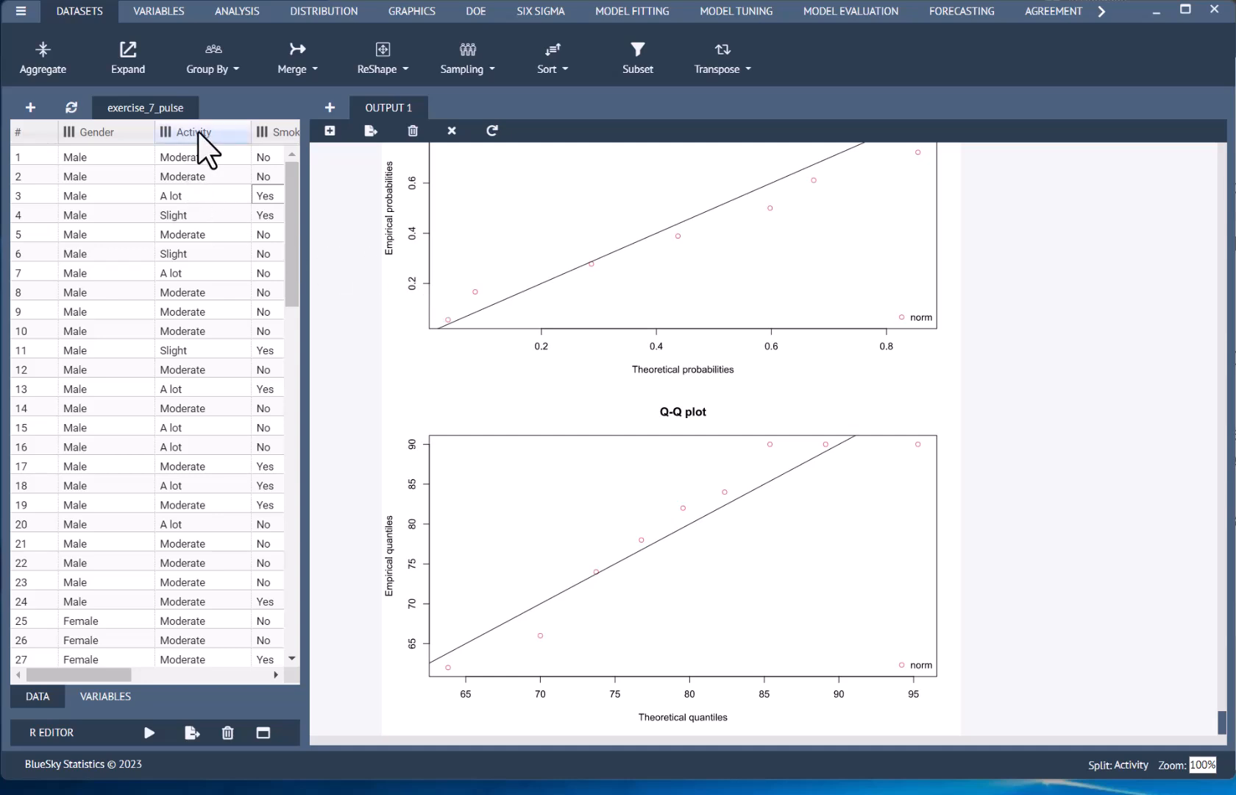
# Step: Remove the Activity split from the exercise_7_pulse dataset
pyautogui.click(211, 60)
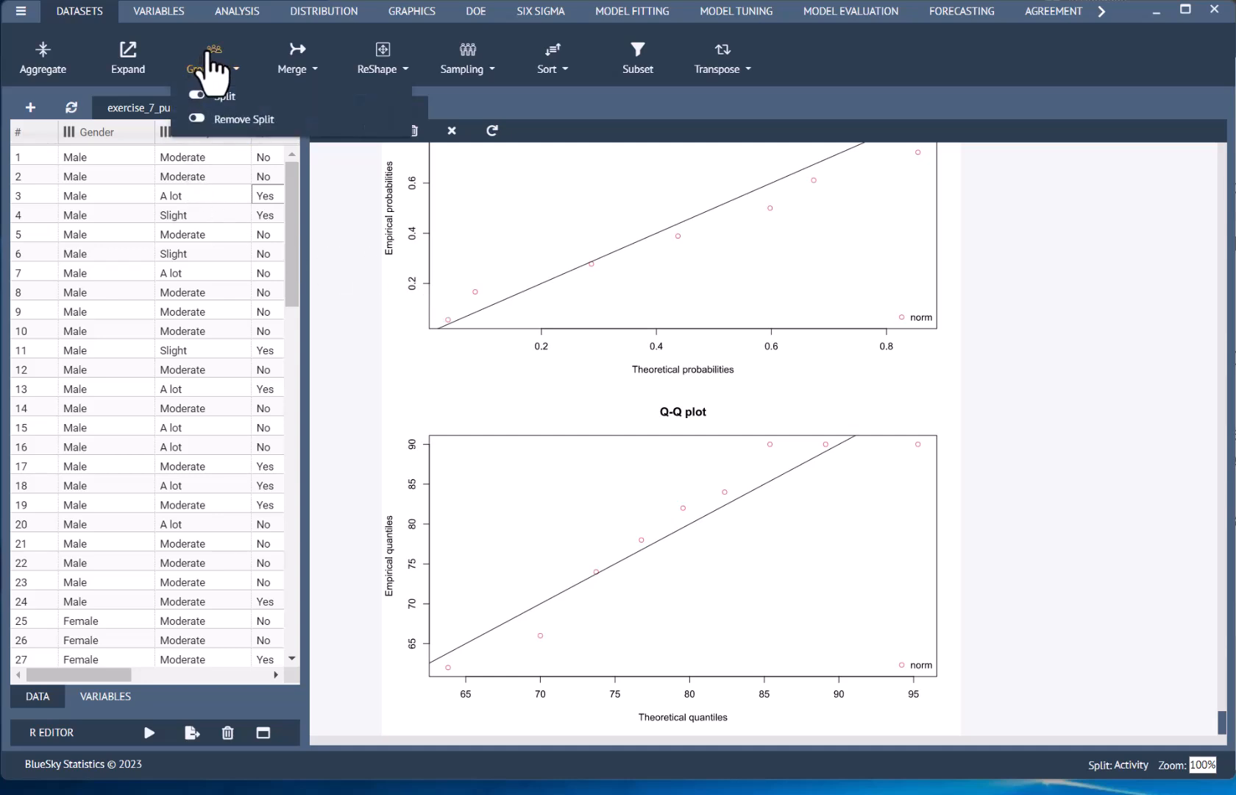
pyautogui.click(234, 122)
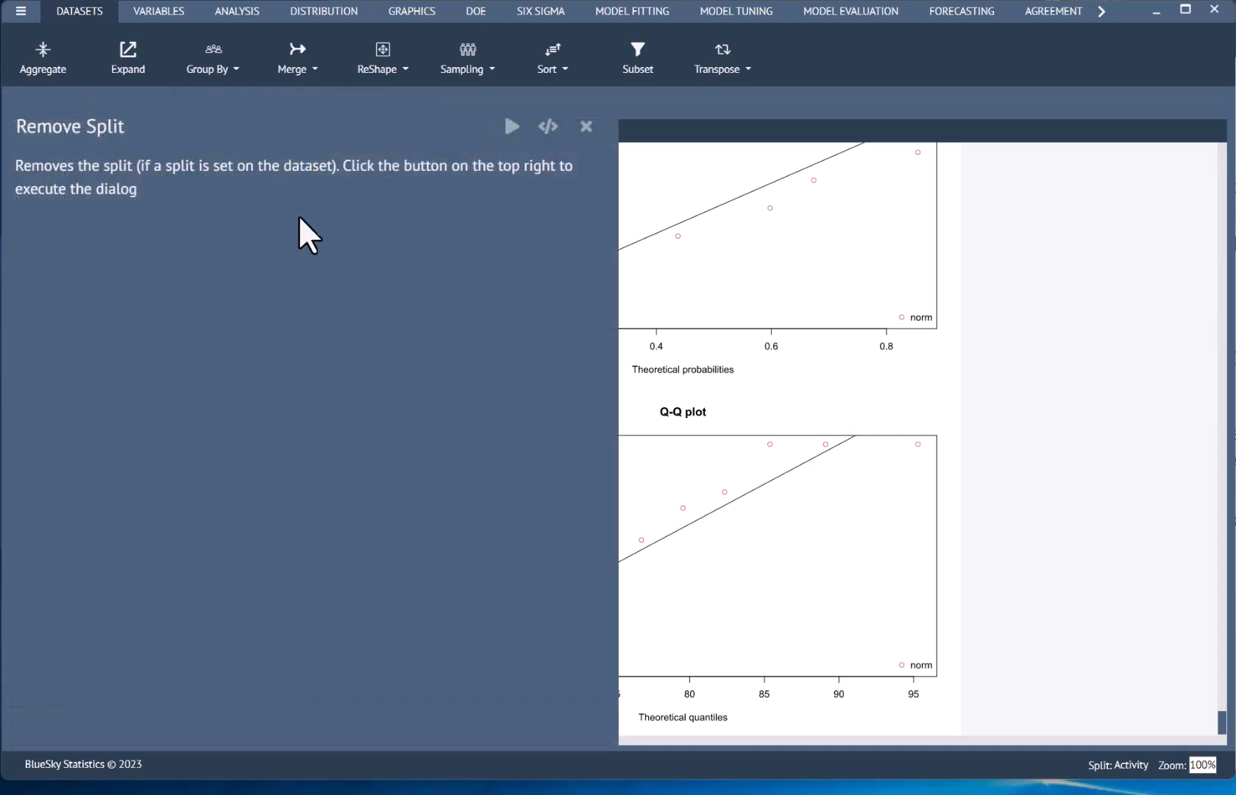
pyautogui.click(509, 126)
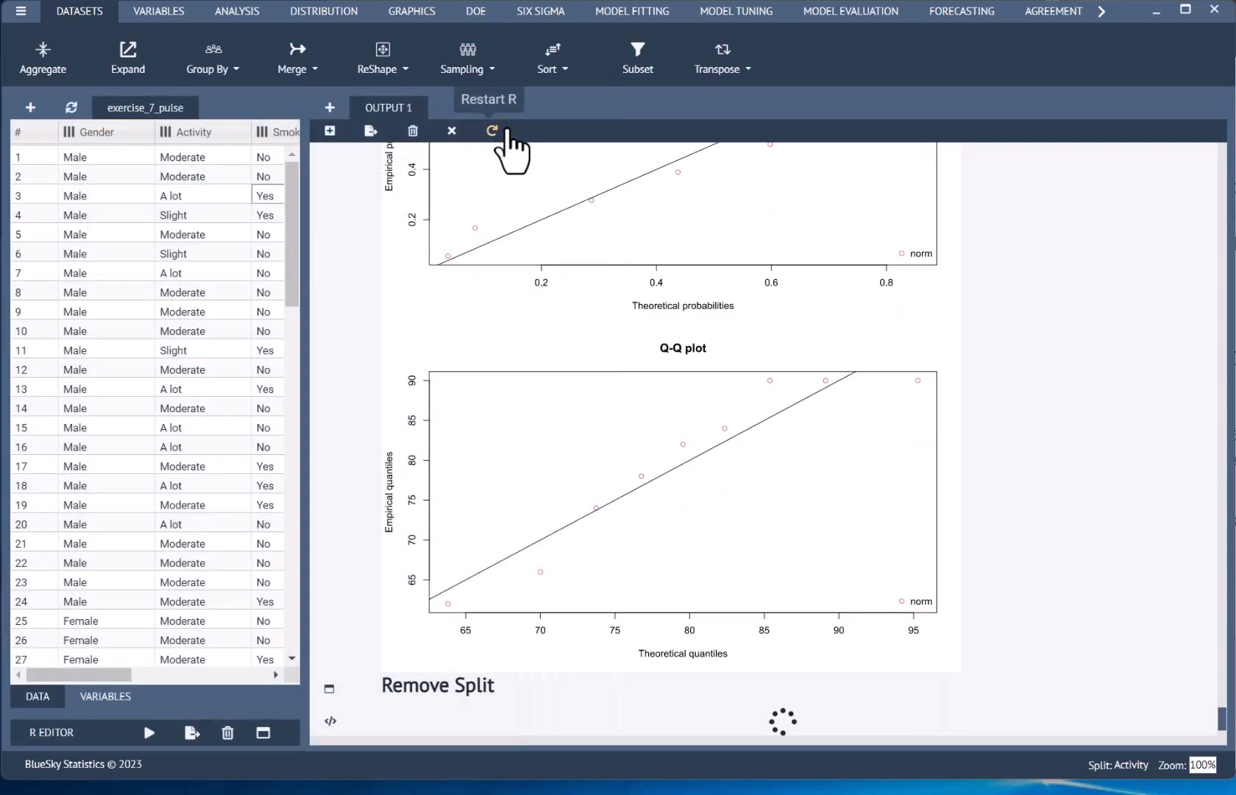
# Step: Run a one-way ANOVA with Pulse as the target variable and Activity as the factor variable
pyautogui.click(239, 12)
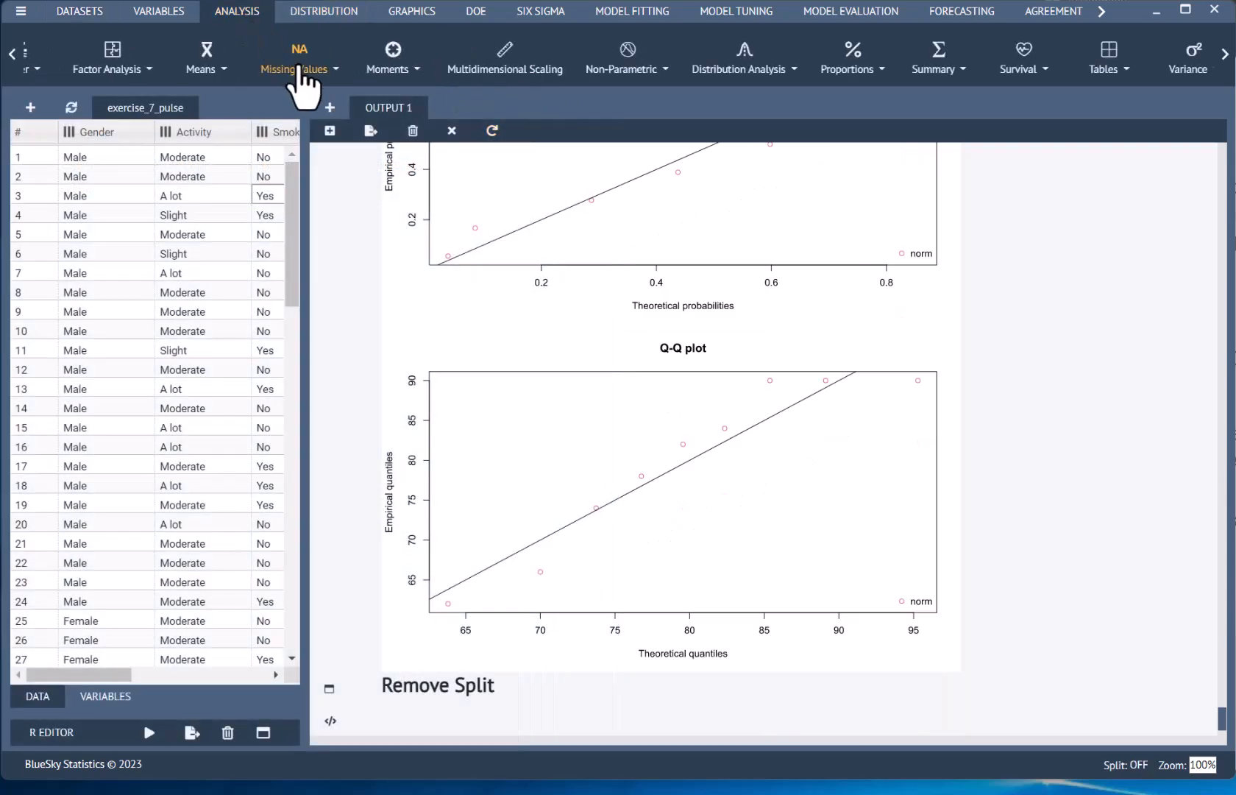
pyautogui.click(206, 70)
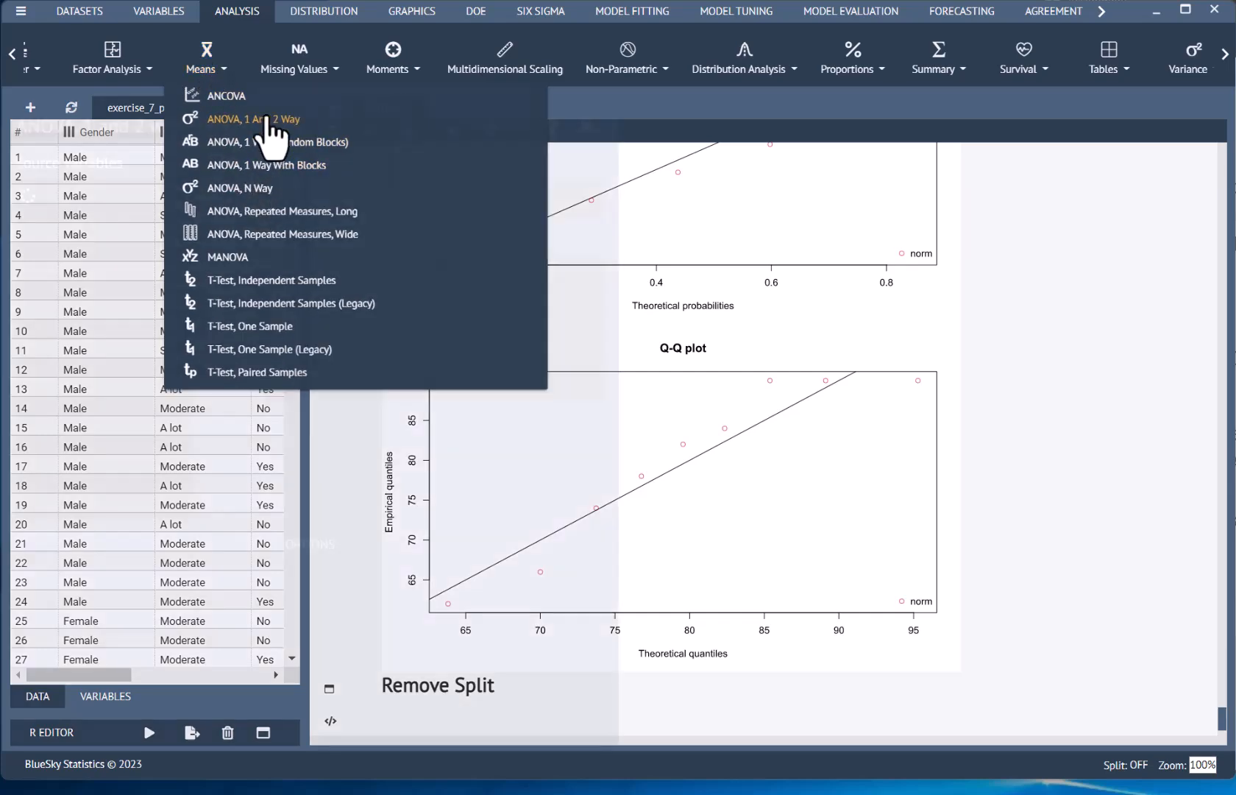
pyautogui.click(266, 120)
pyautogui.click(96, 228)
pyautogui.click(70, 339)
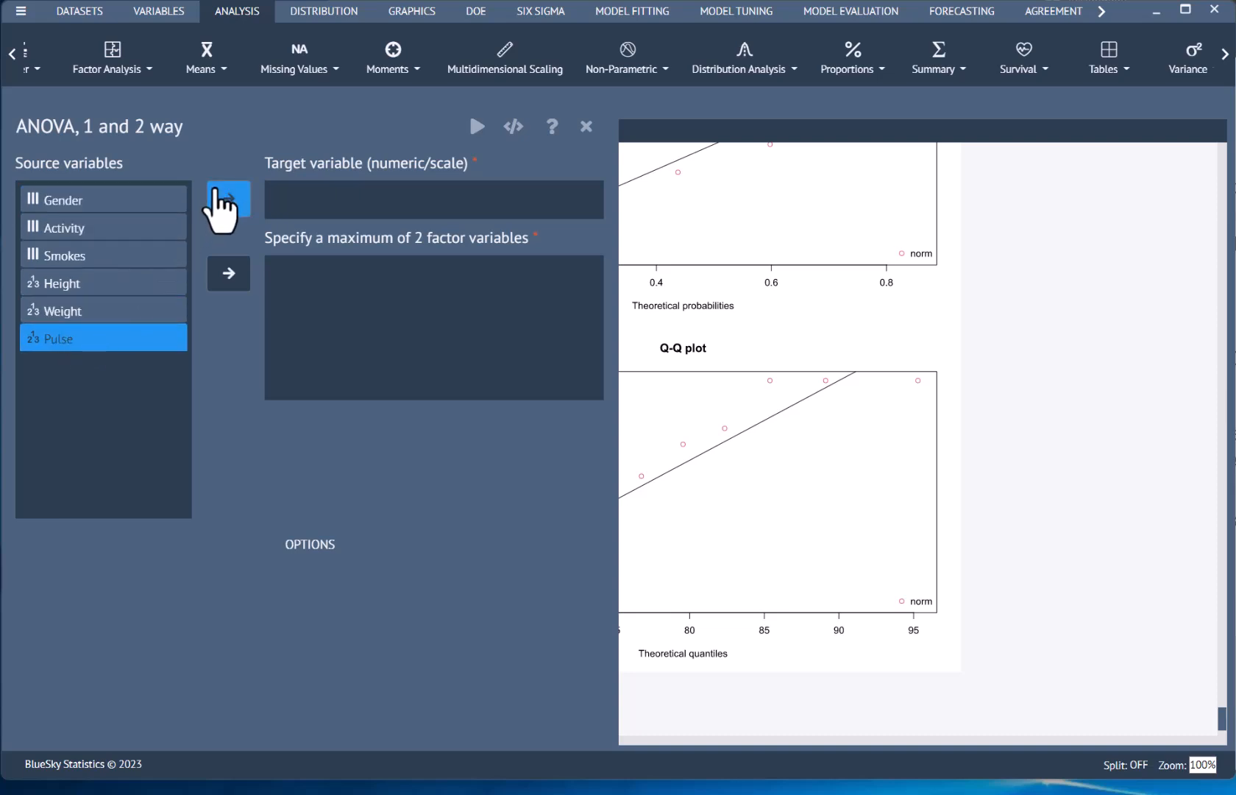
pyautogui.click(228, 202)
pyautogui.click(104, 229)
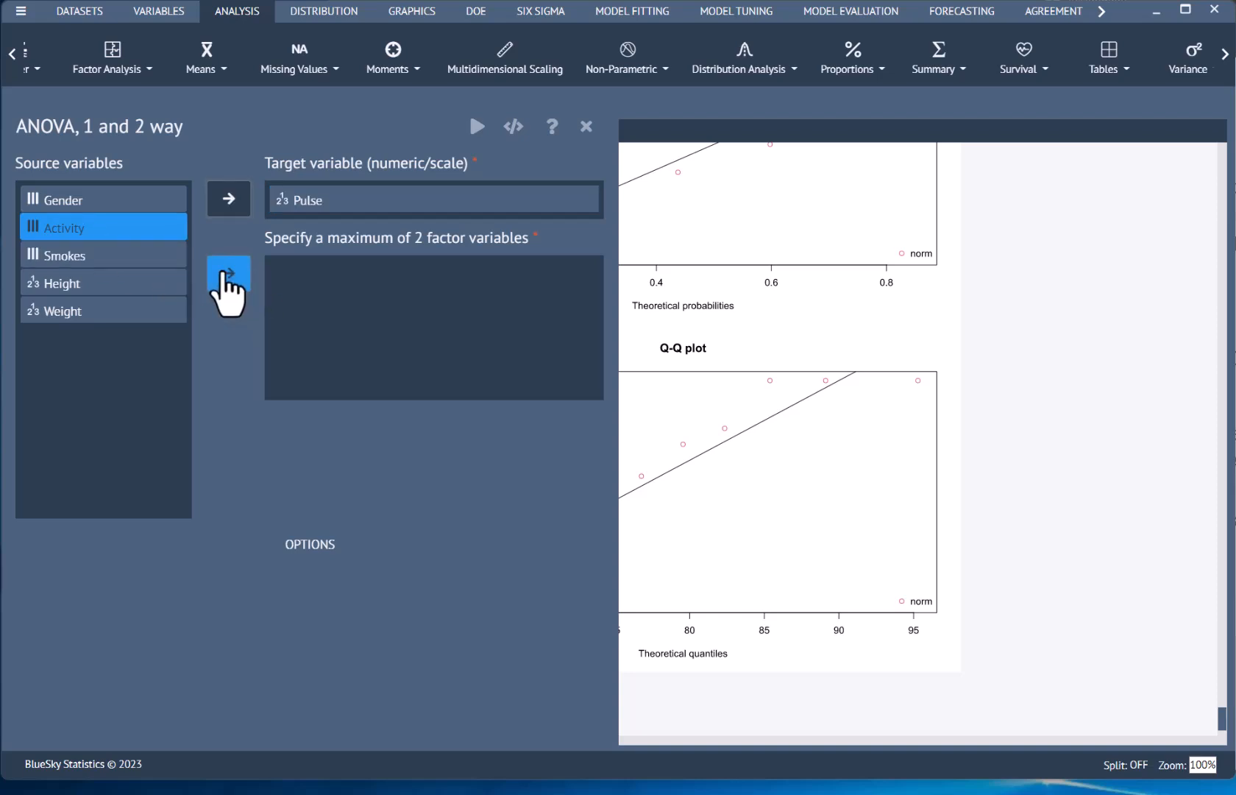
pyautogui.click(233, 283)
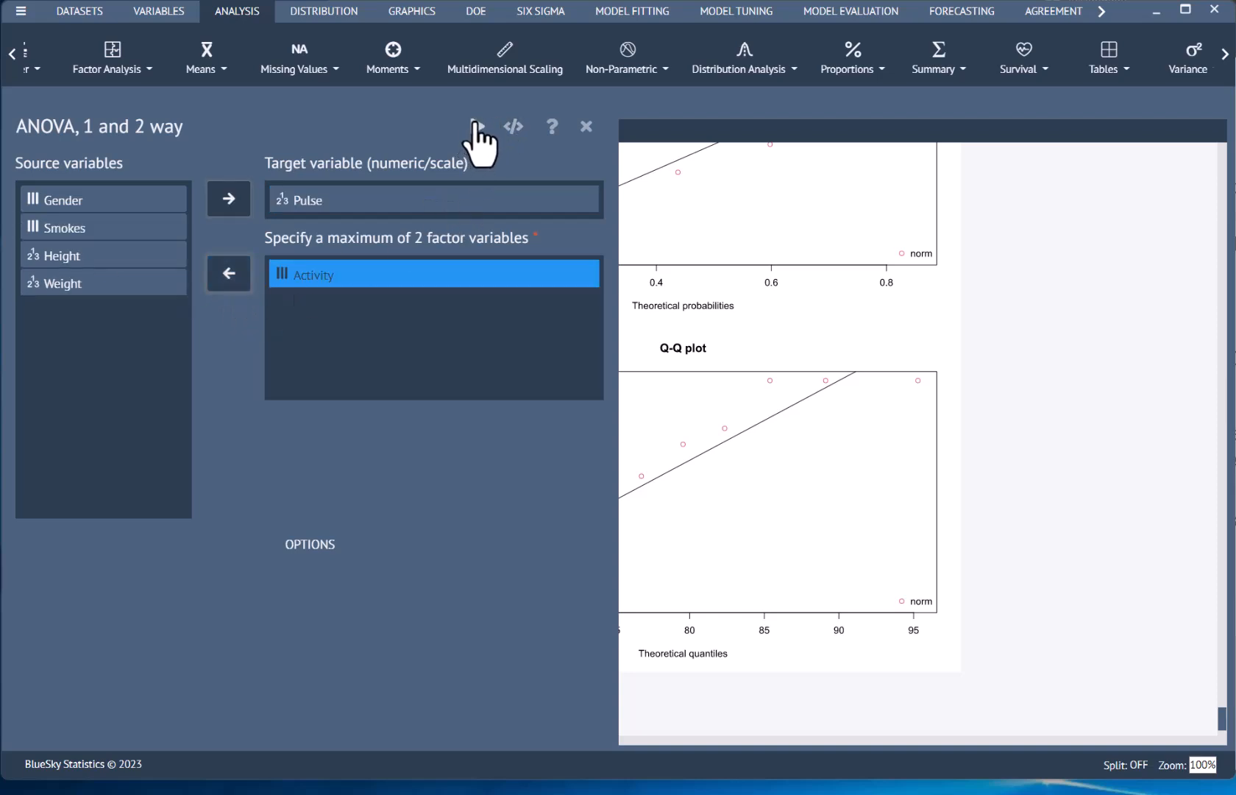
pyautogui.click(475, 125)
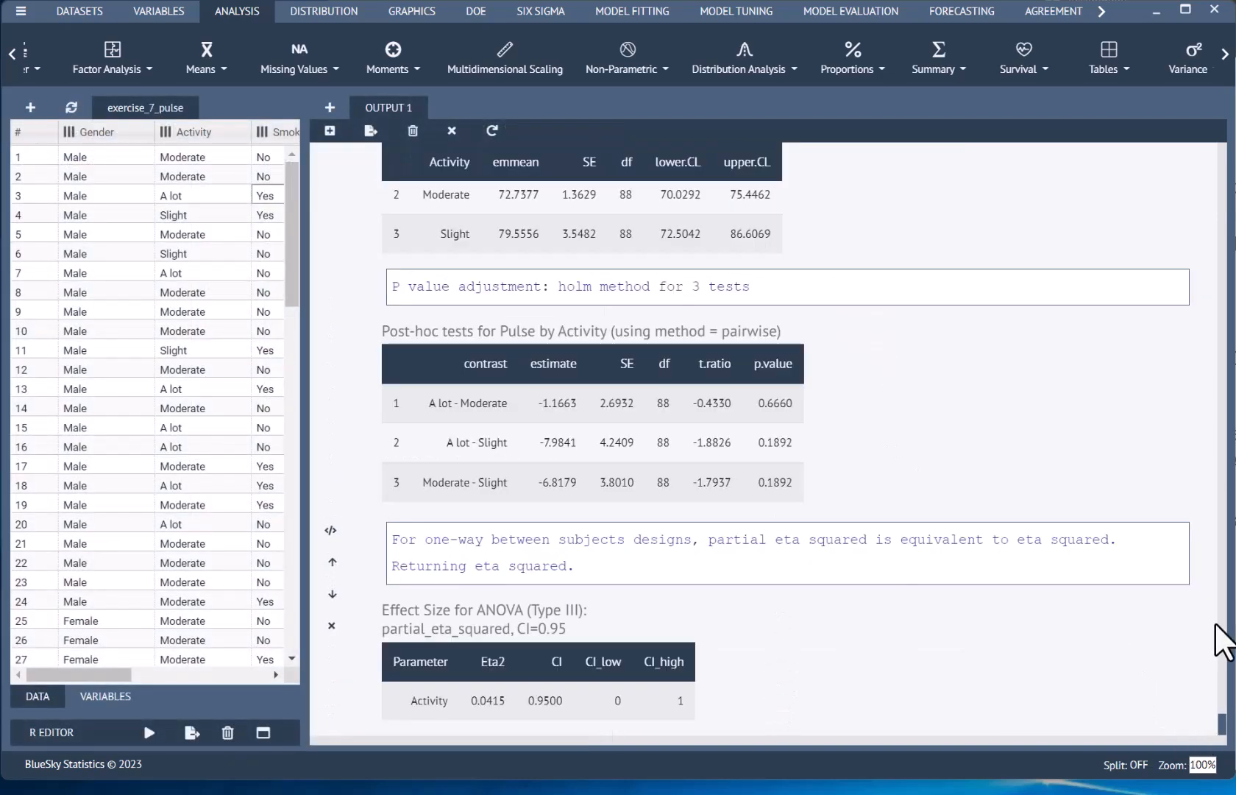
# Step: Review the ANOVA output for Pulse by Activity, covering group summaries, the ANOVA table, marginal means, post-hoc tests and effect size
pyautogui.scroll(2, 1148, 353)
pyautogui.scroll(3, 1143, 328)
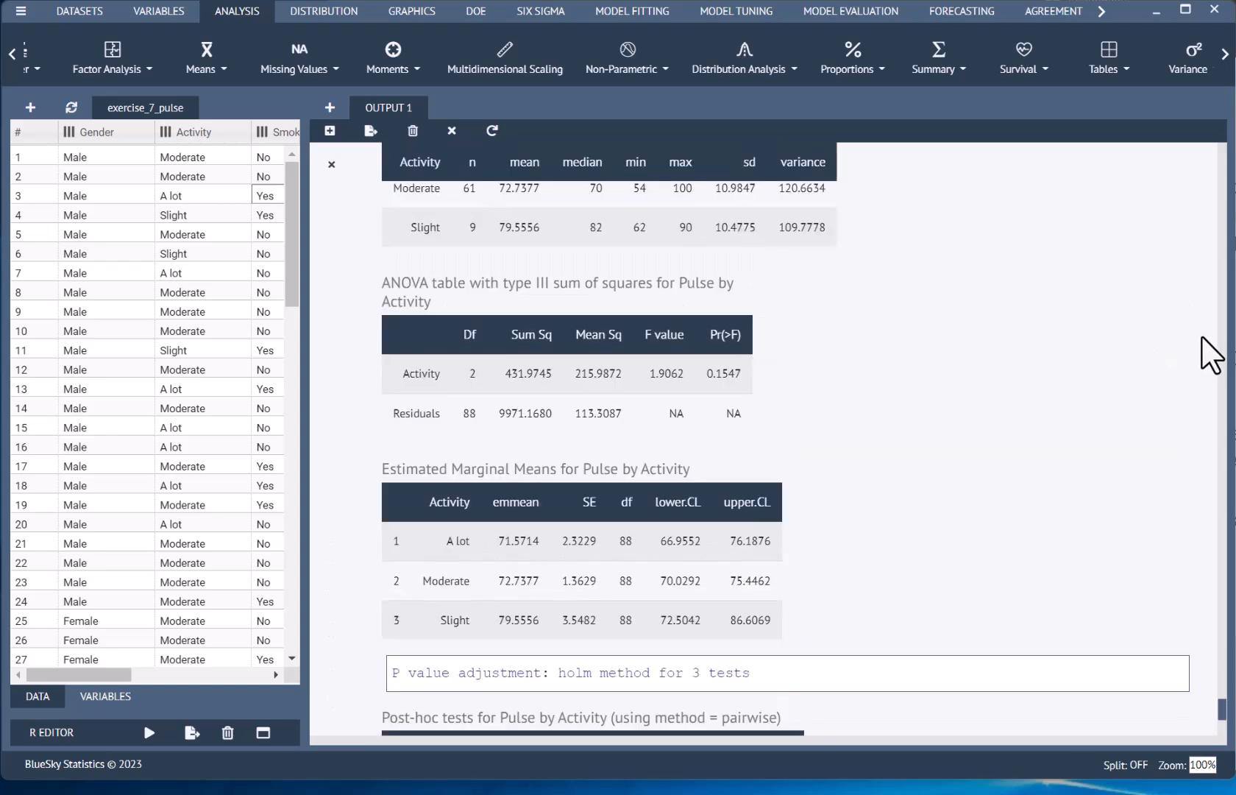
pyautogui.scroll(2, 765, 442)
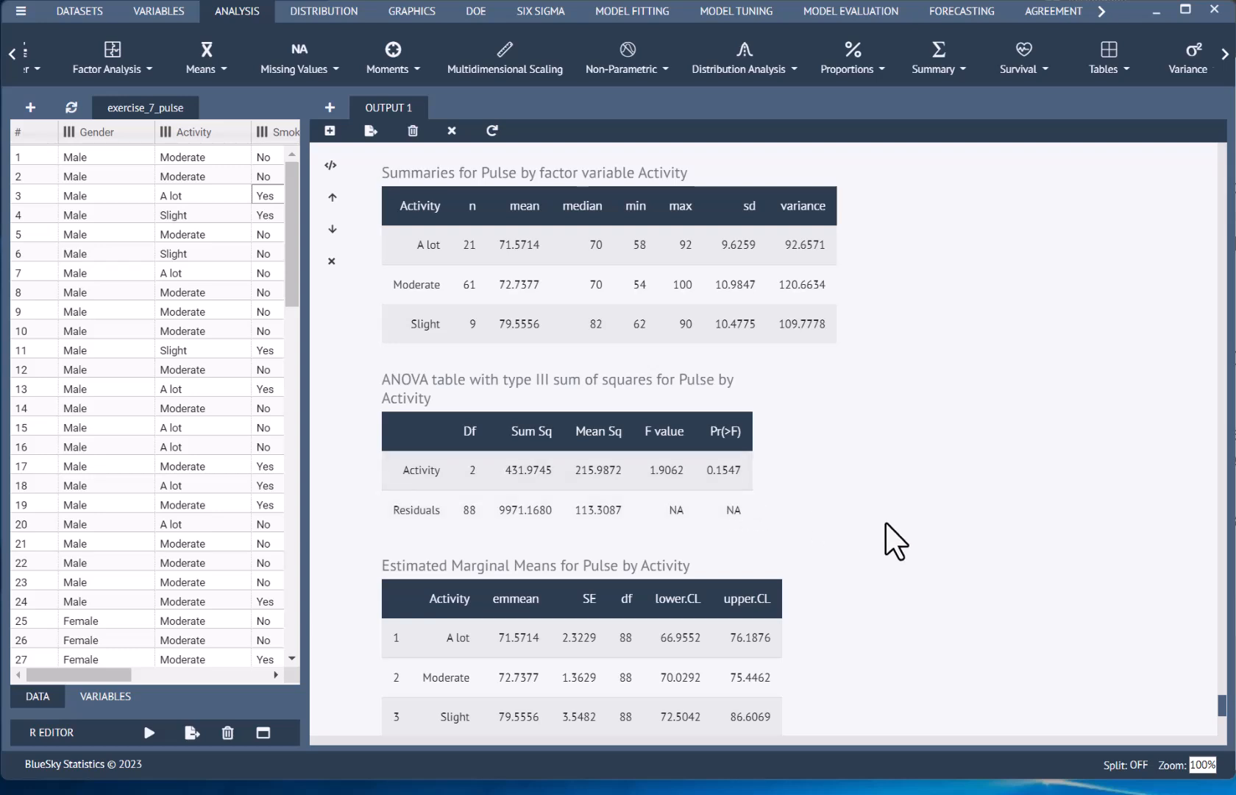
pyautogui.scroll(-4, 920, 594)
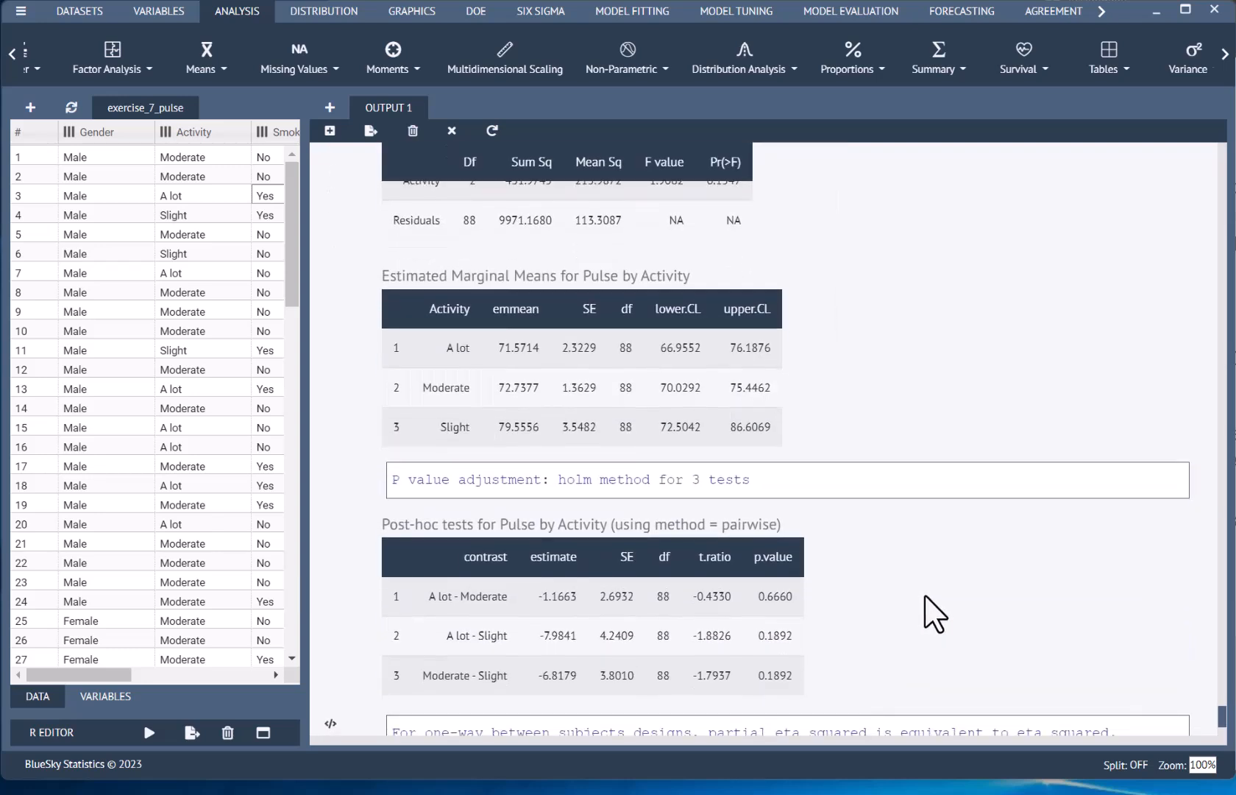
pyautogui.scroll(-1, 927, 603)
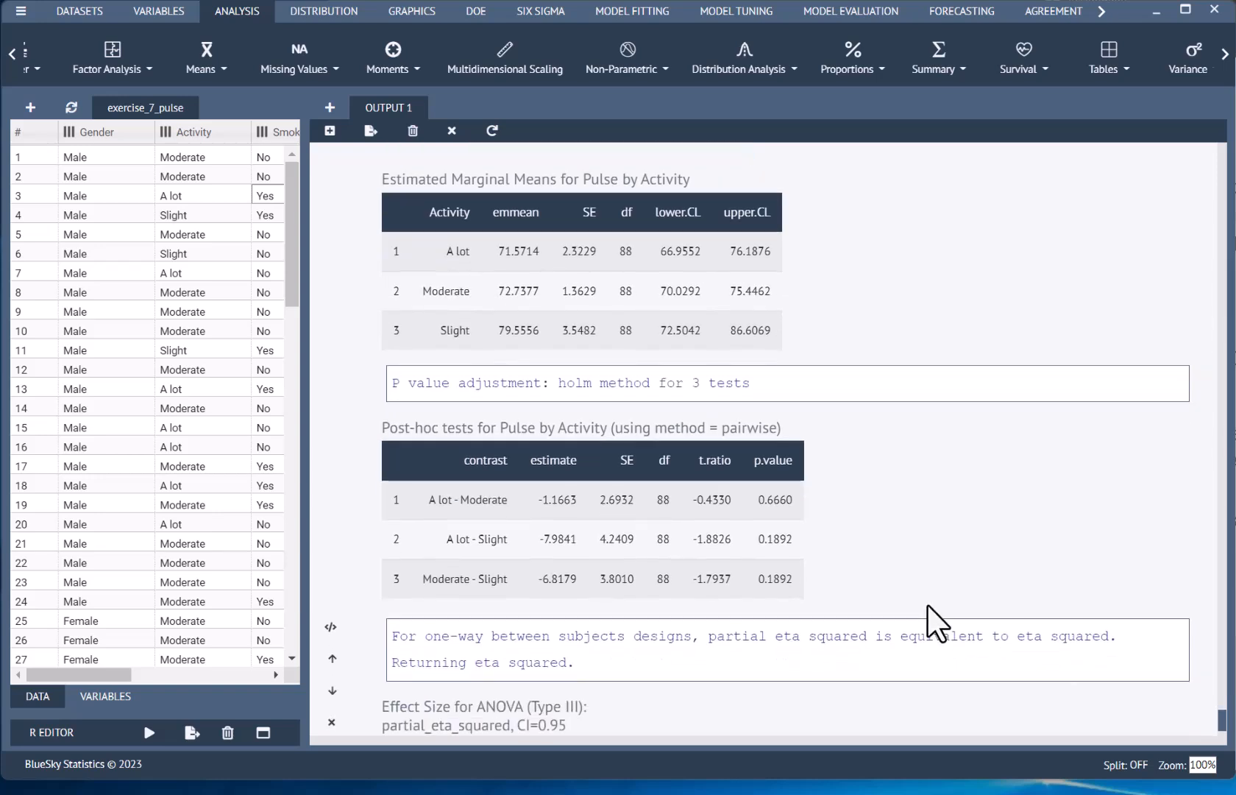
pyautogui.scroll(-1, 894, 607)
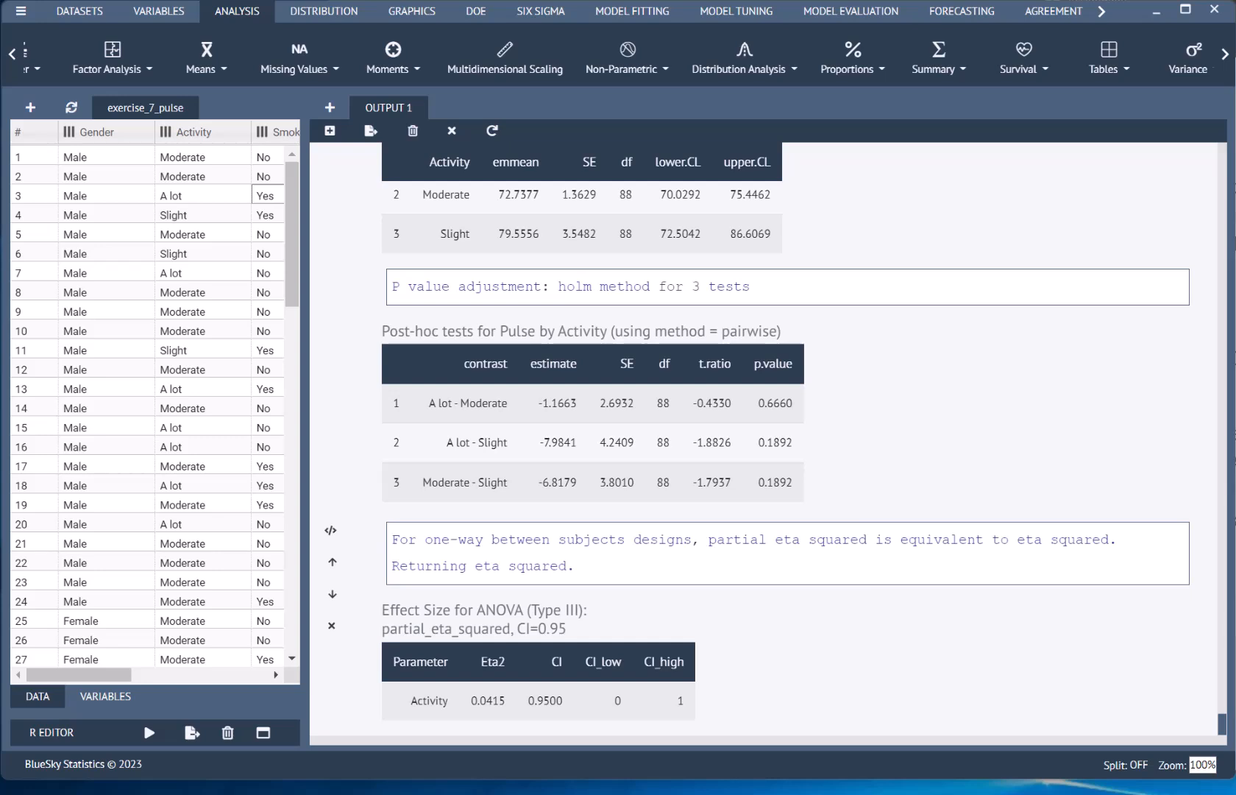
# Step: Run a Kruskal-Wallis test with Pulse as the response variable and Activity as the factor variable, and bring its result tables into view
pyautogui.click(627, 68)
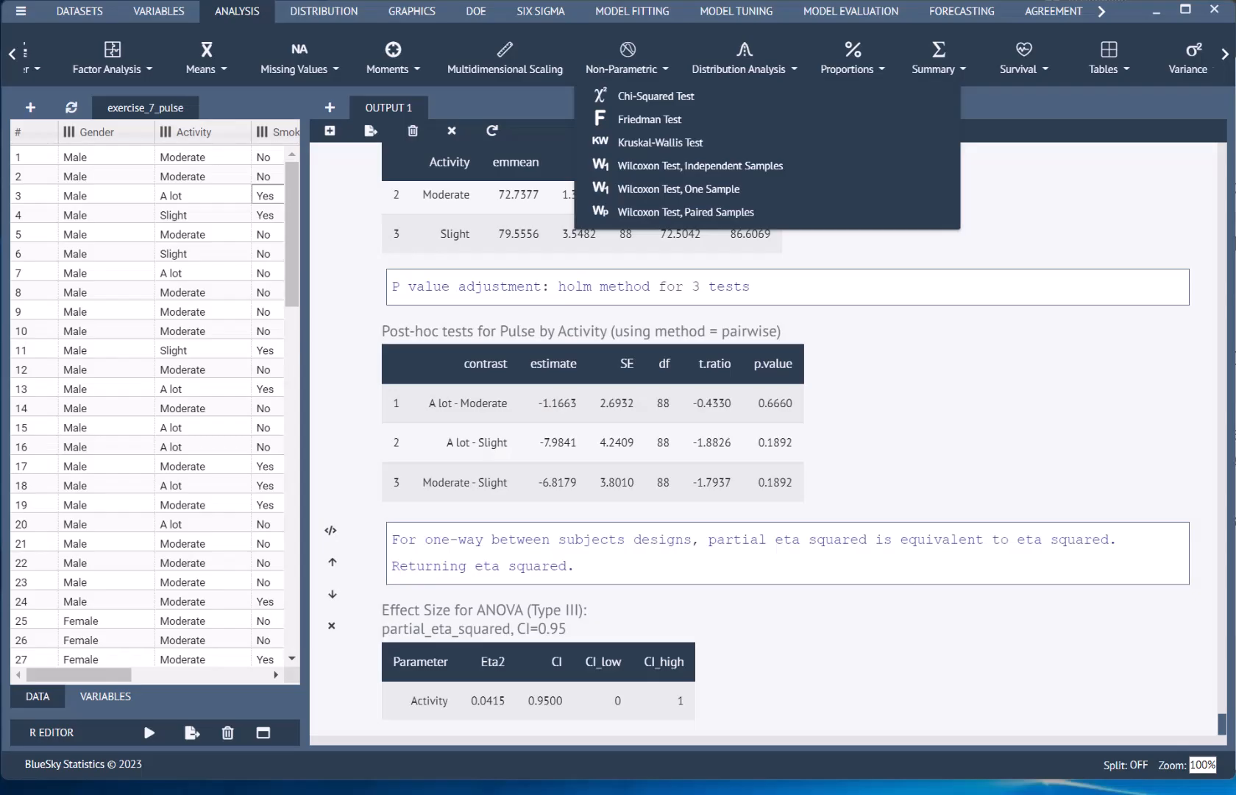
pyautogui.click(683, 147)
pyautogui.click(118, 340)
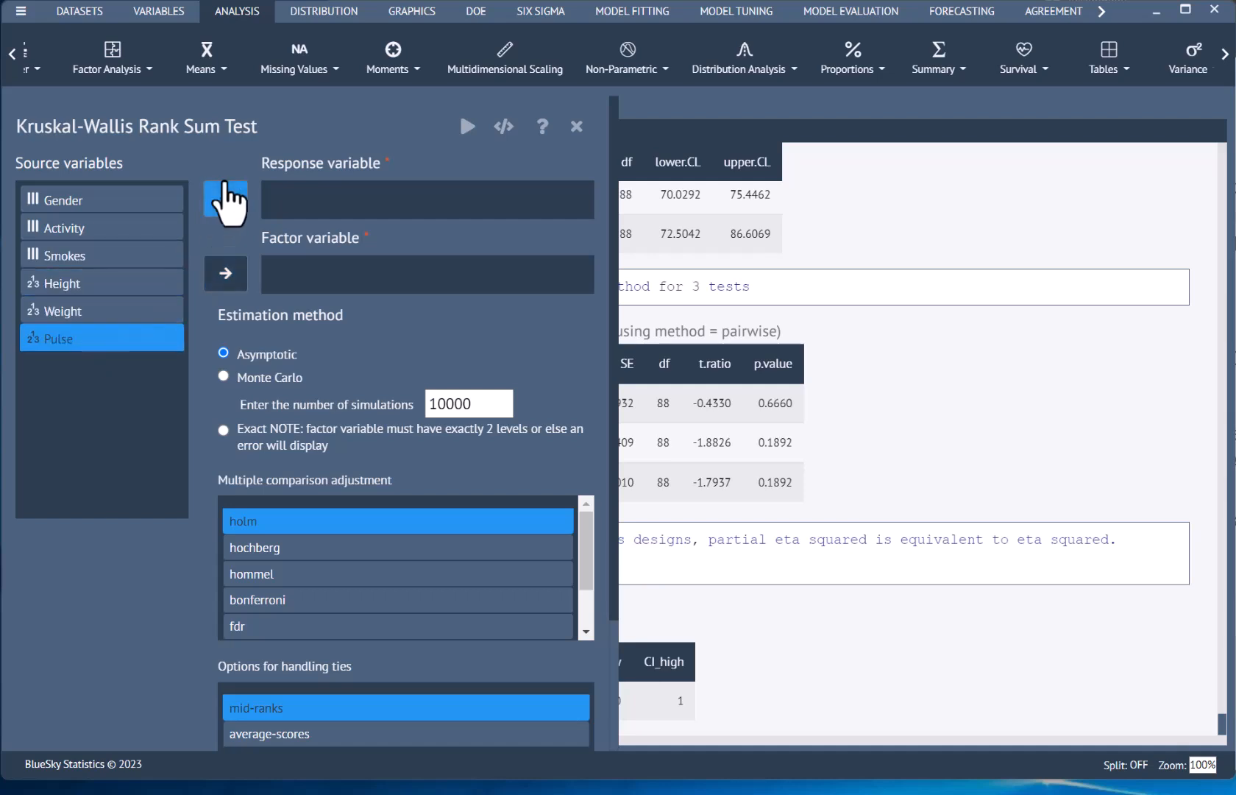
pyautogui.click(226, 199)
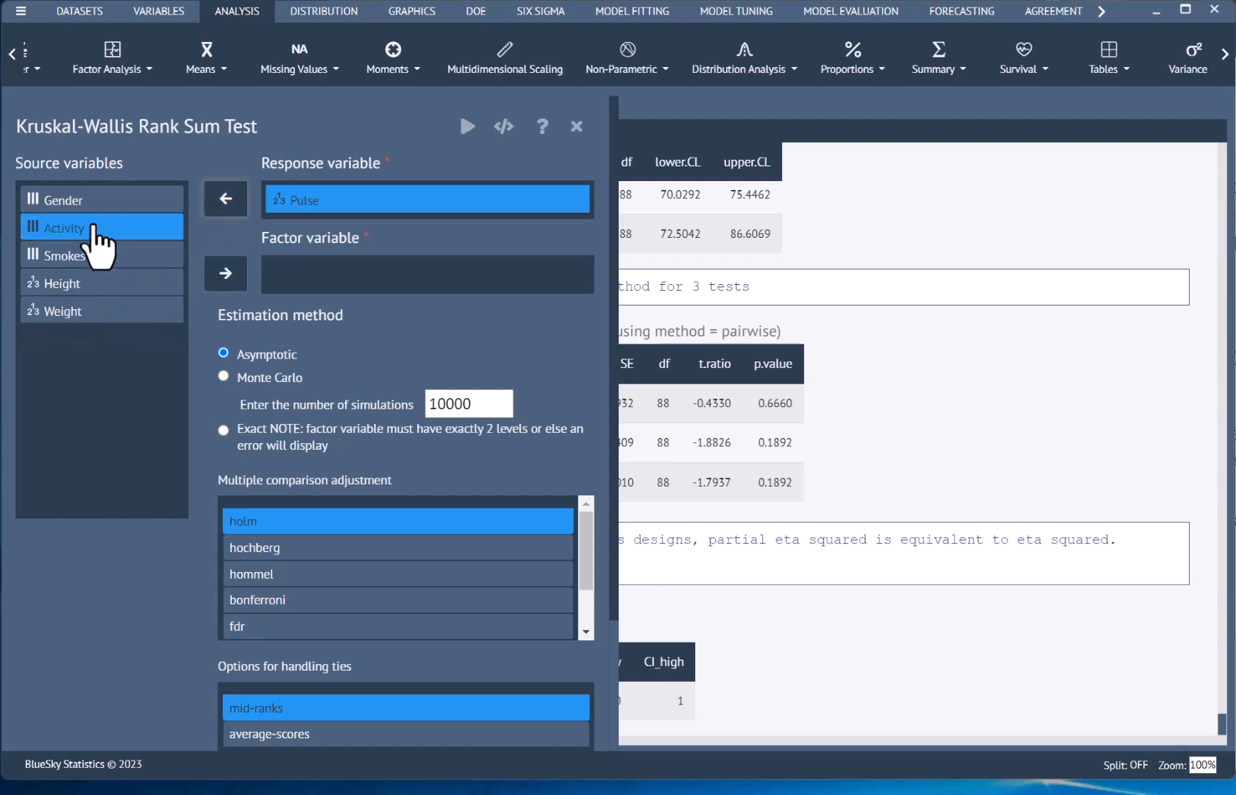
pyautogui.click(96, 230)
pyautogui.click(226, 273)
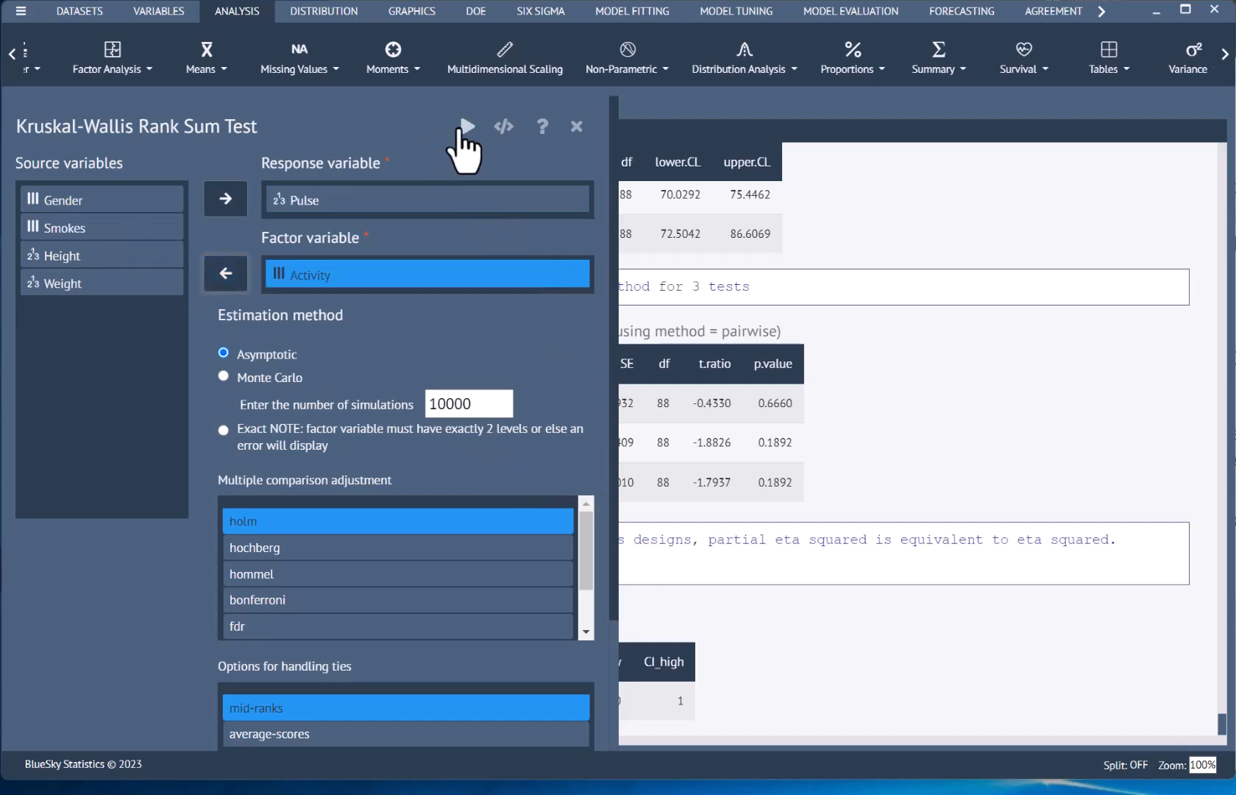
pyautogui.click(464, 127)
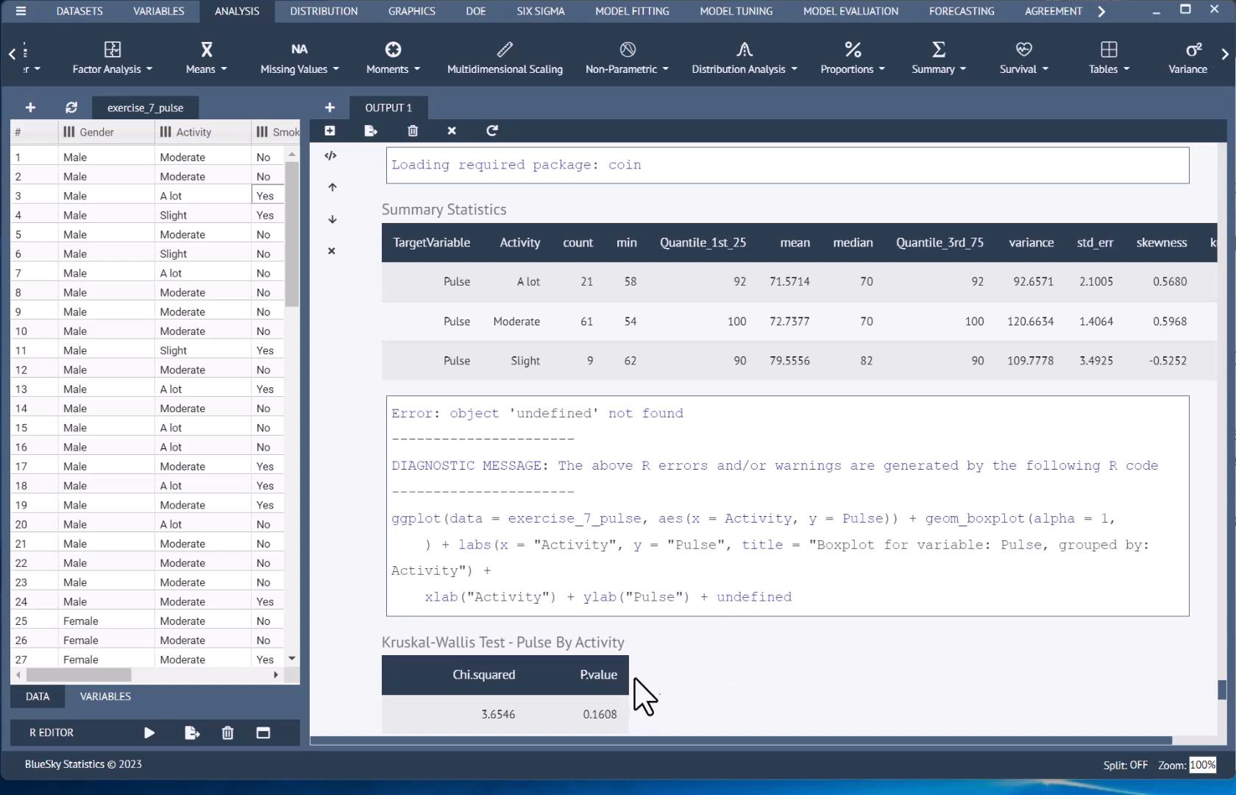
pyautogui.scroll(-4, 642, 699)
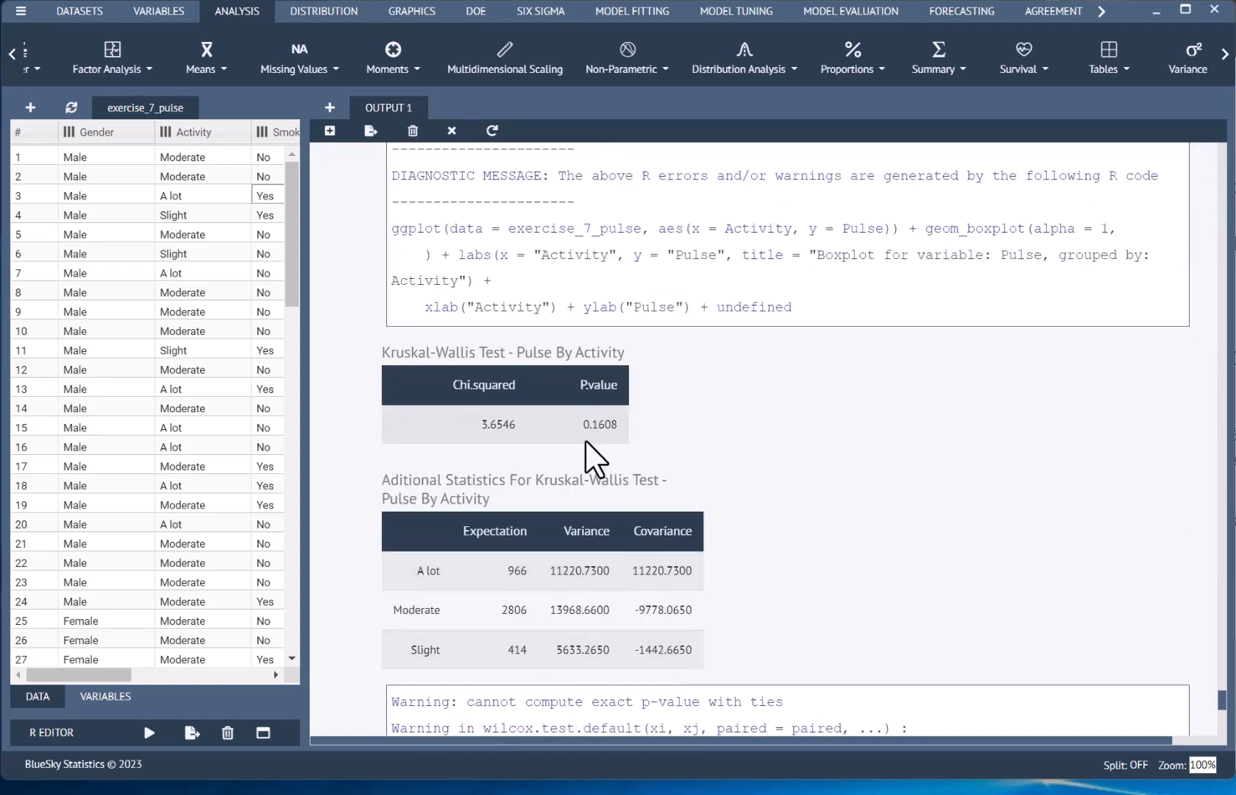